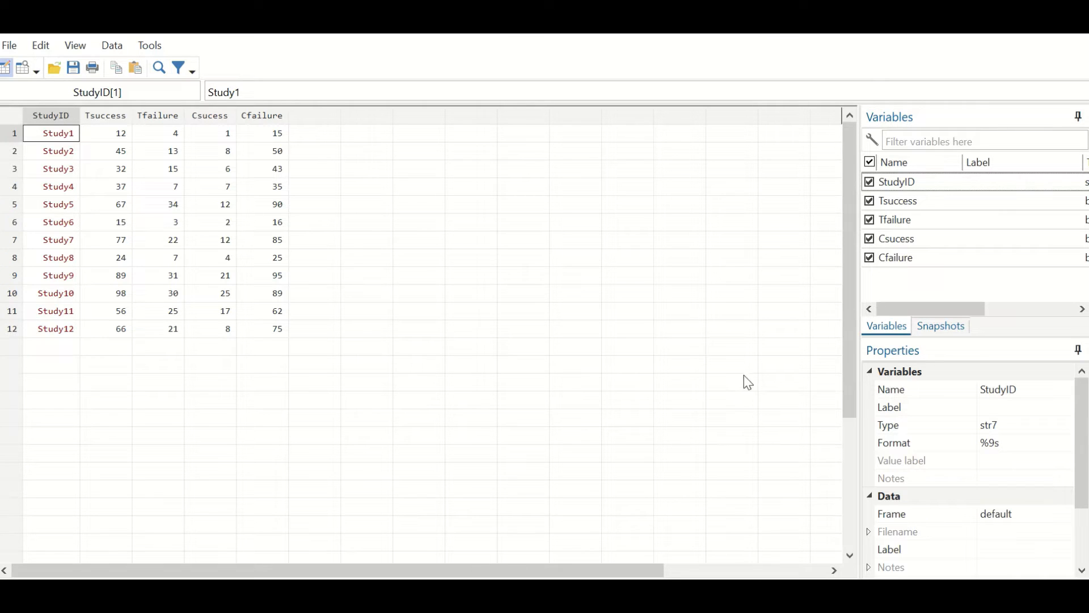
# Leave the data editor, open the Meta-Analysis Control Panel and choose computing effect sizes for two-group comparison of binary outcomes.
pyautogui.click(993, 27)
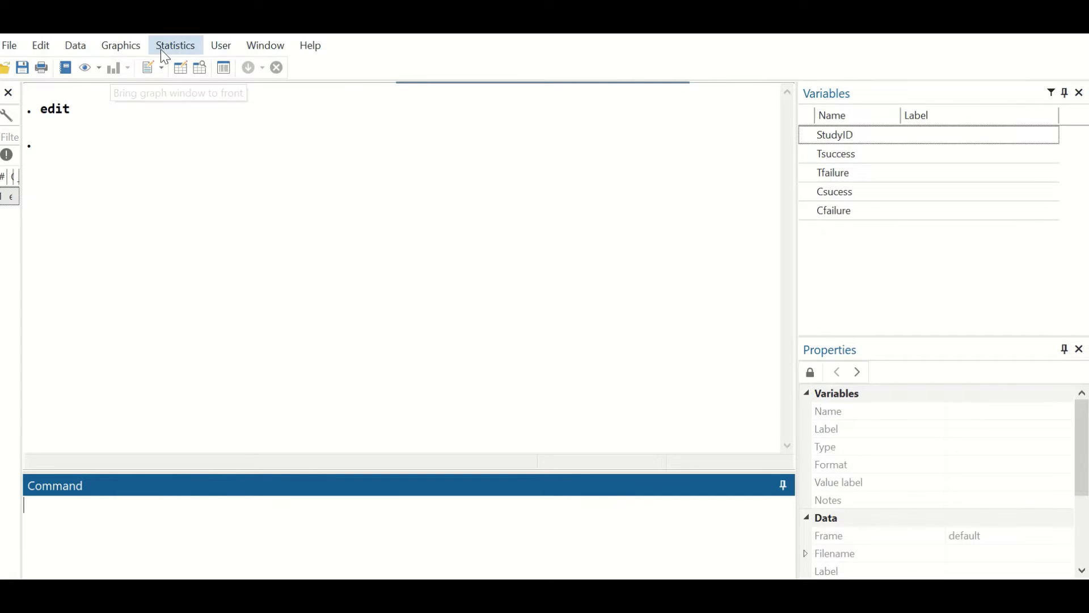
pyautogui.click(177, 48)
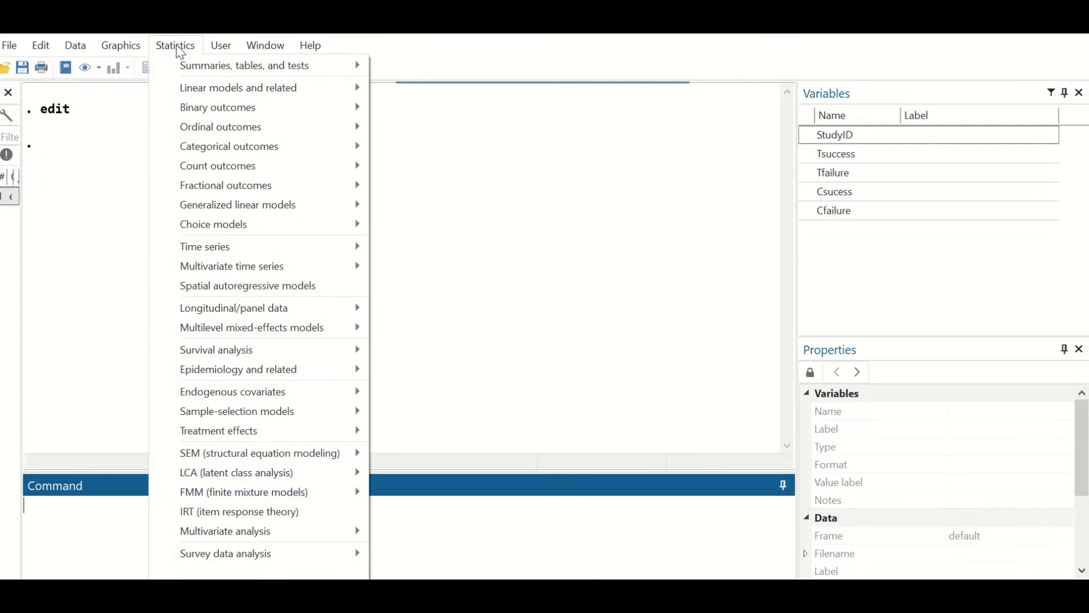
pyautogui.moveTo(235, 582)
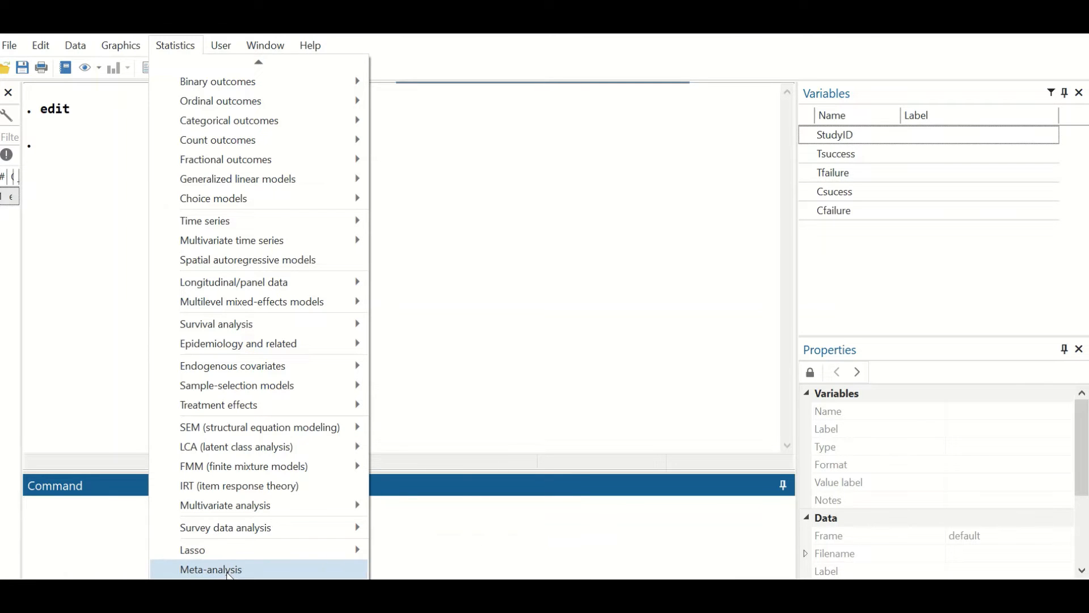
pyautogui.click(229, 571)
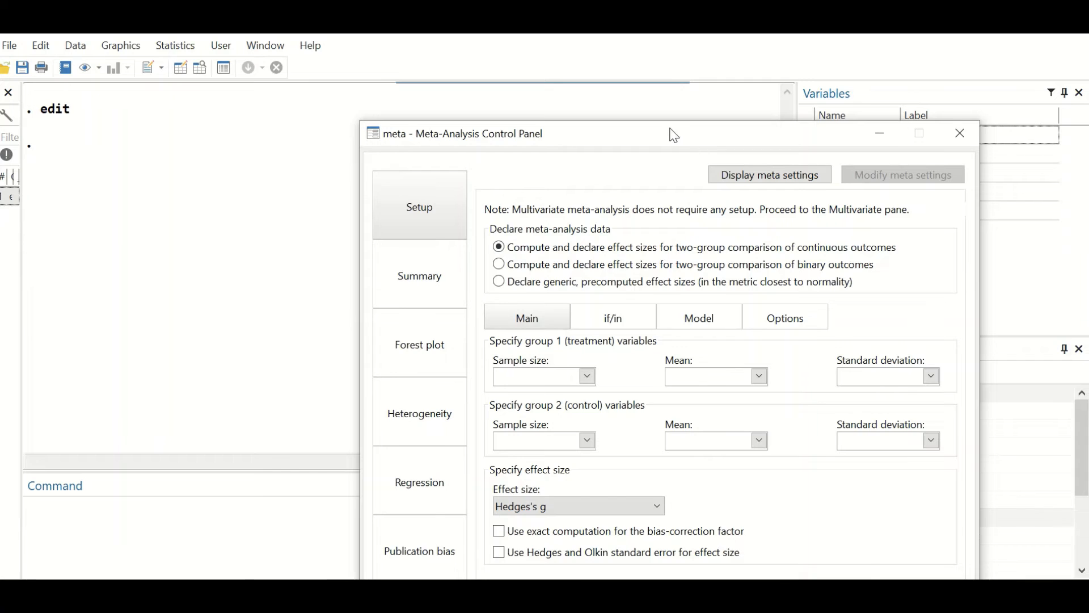
pyautogui.moveTo(673, 135); pyautogui.dragTo(513, 55)
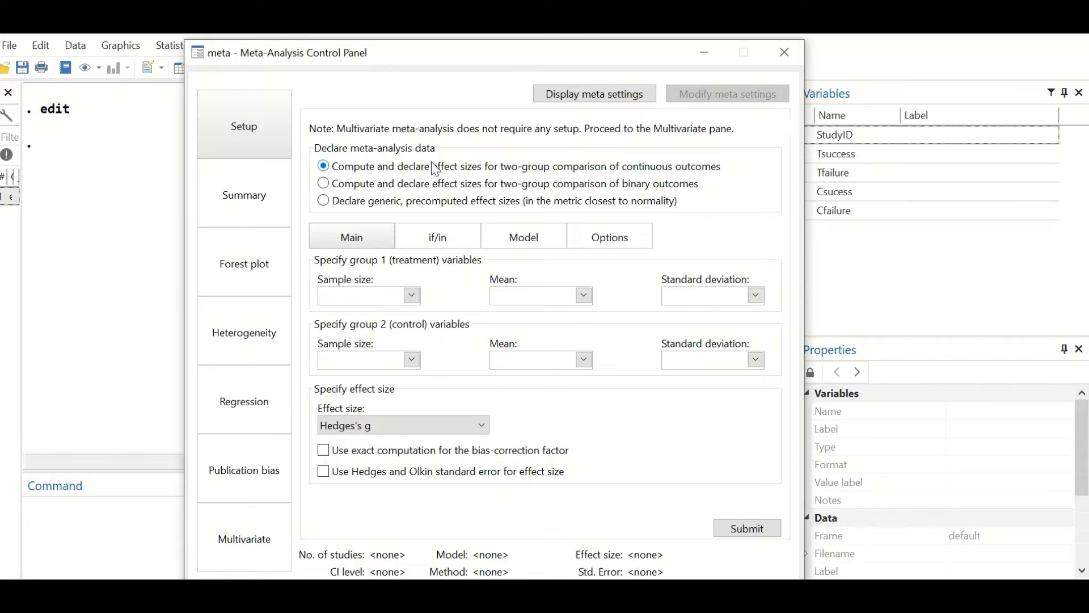
pyautogui.click(327, 186)
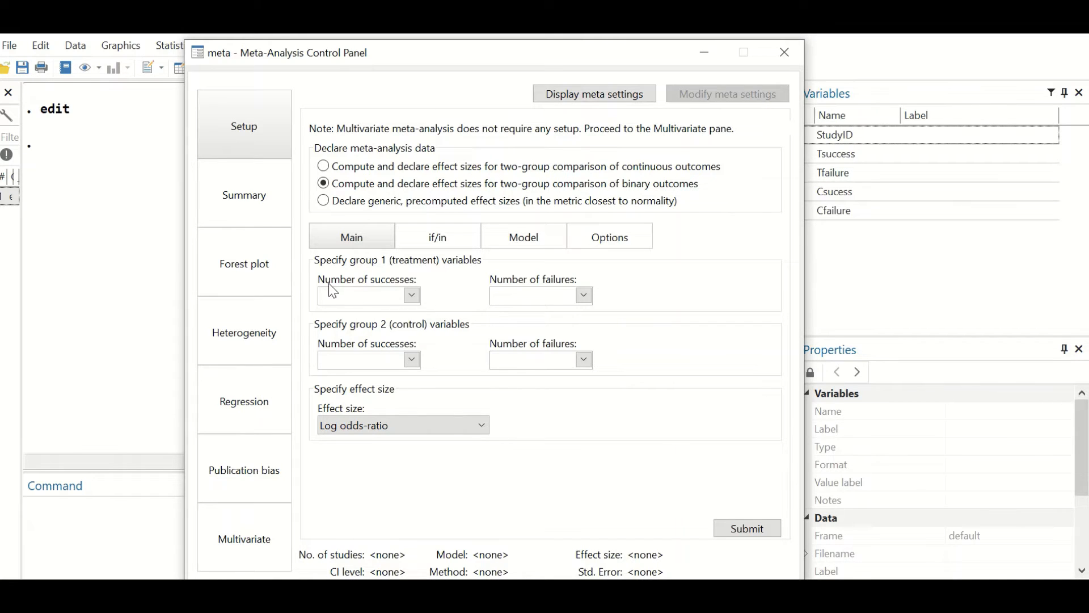
# Assign Tsuccess as the number of successes and Tfailure as the number of failures for the treatment group.
pyautogui.click(413, 297)
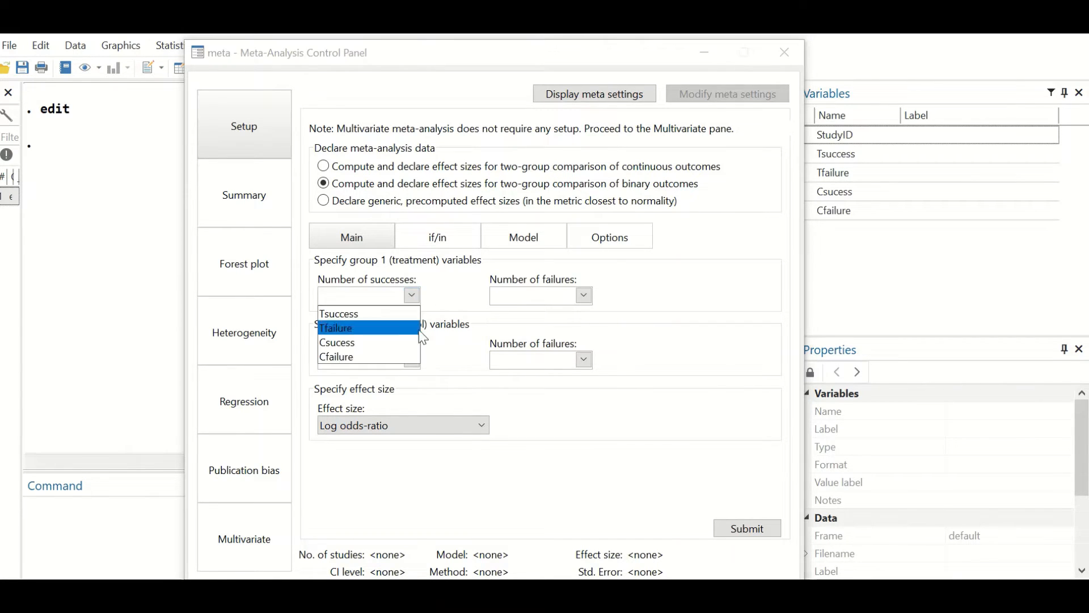
pyautogui.click(381, 314)
pyautogui.click(585, 295)
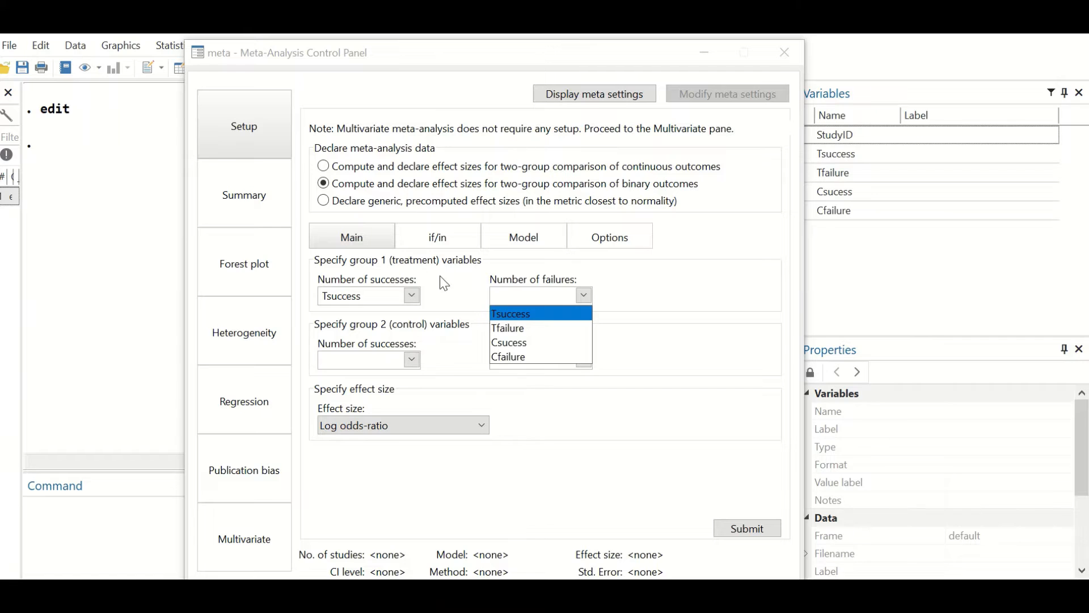
pyautogui.click(512, 328)
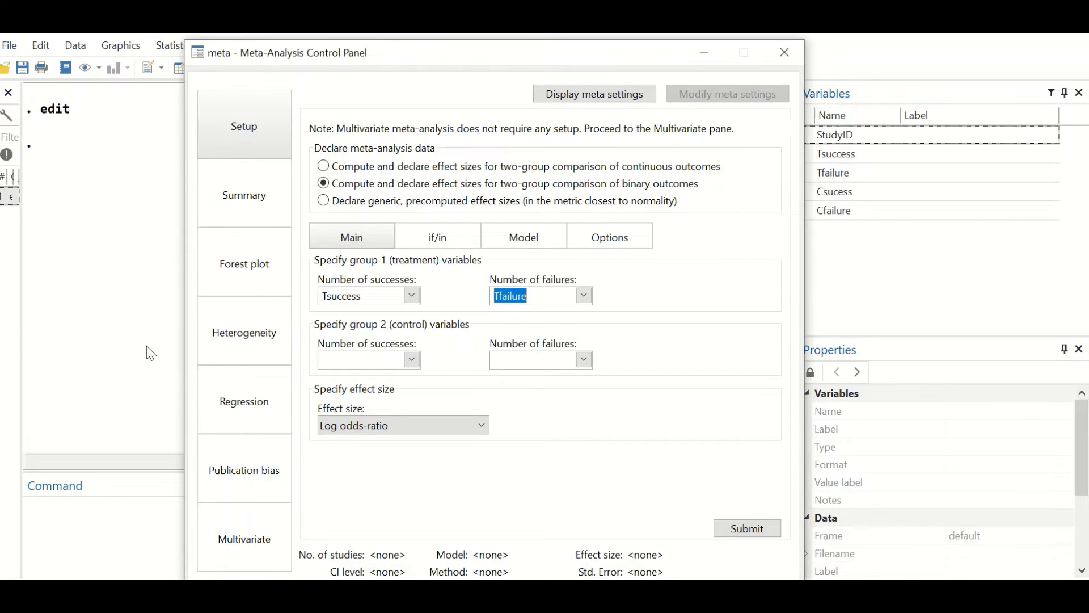
# Assign Csucess as the number of successes and Cfailure as the number of failures for the control group.
pyautogui.click(412, 361)
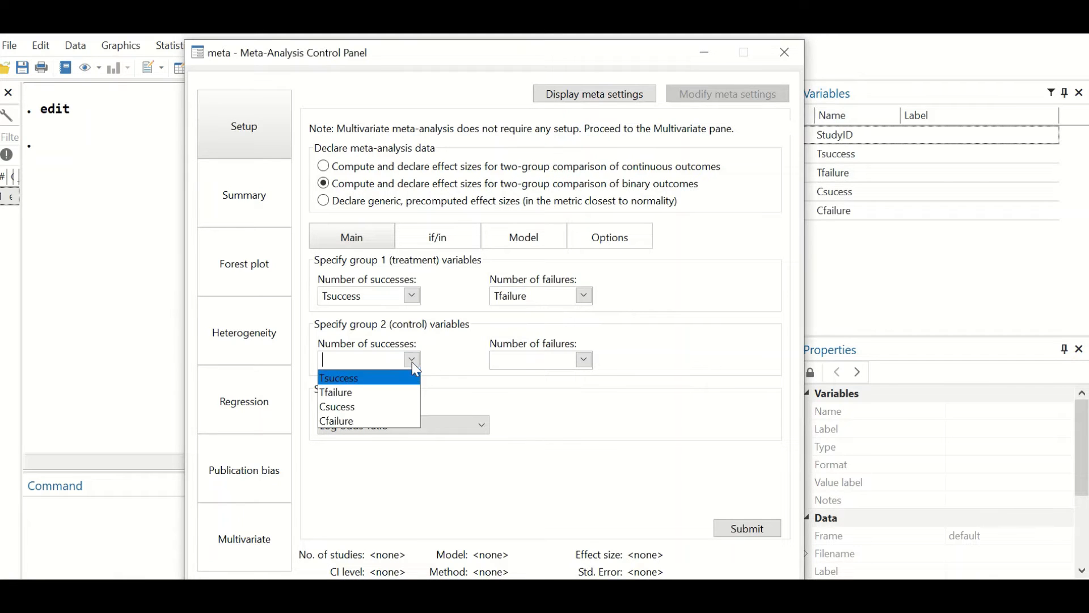
pyautogui.click(363, 415)
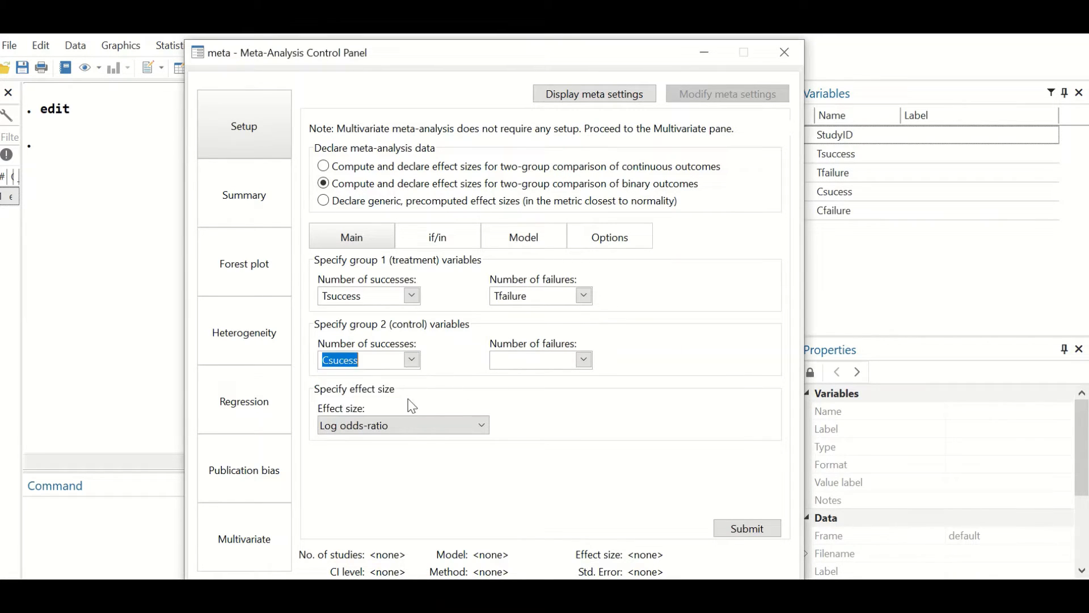
pyautogui.click(584, 360)
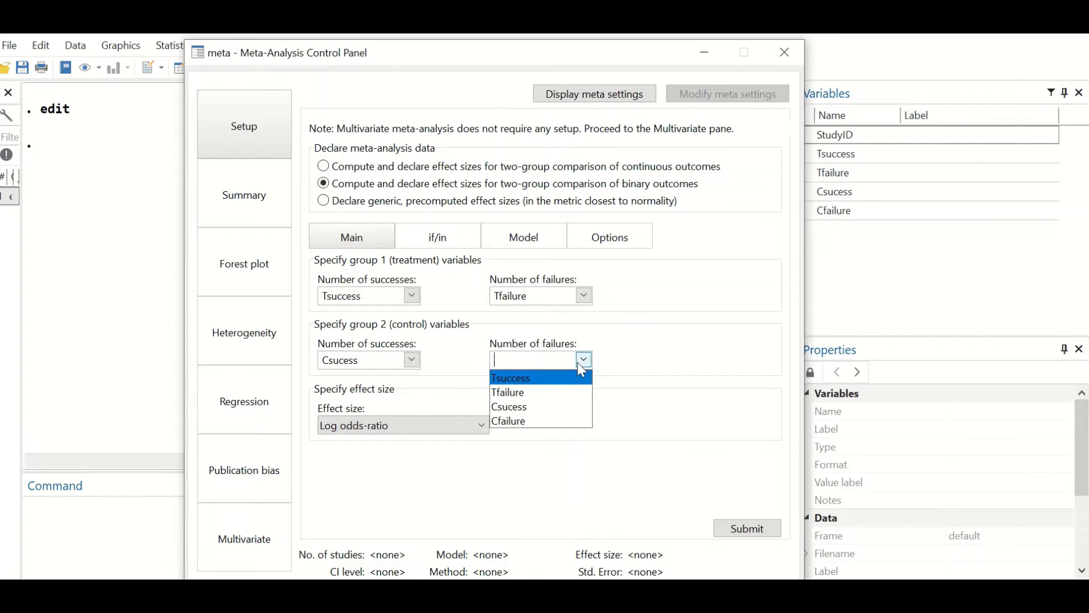
pyautogui.click(524, 423)
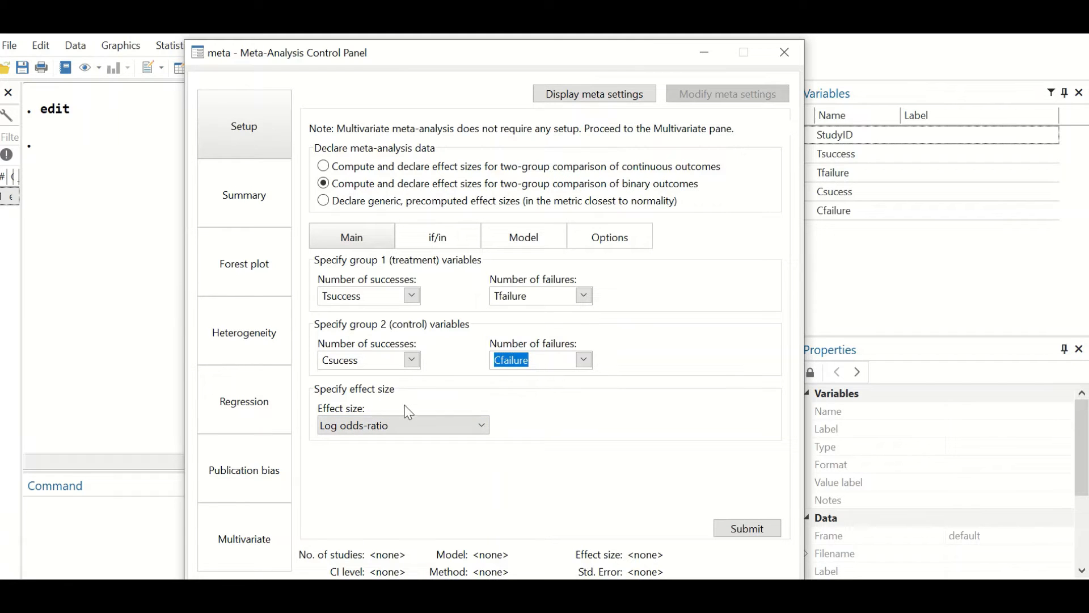
# Choose log odds-ratio as the effect size, submit the setup and review the meta-analysis setting information in the output.
pyautogui.click(462, 427)
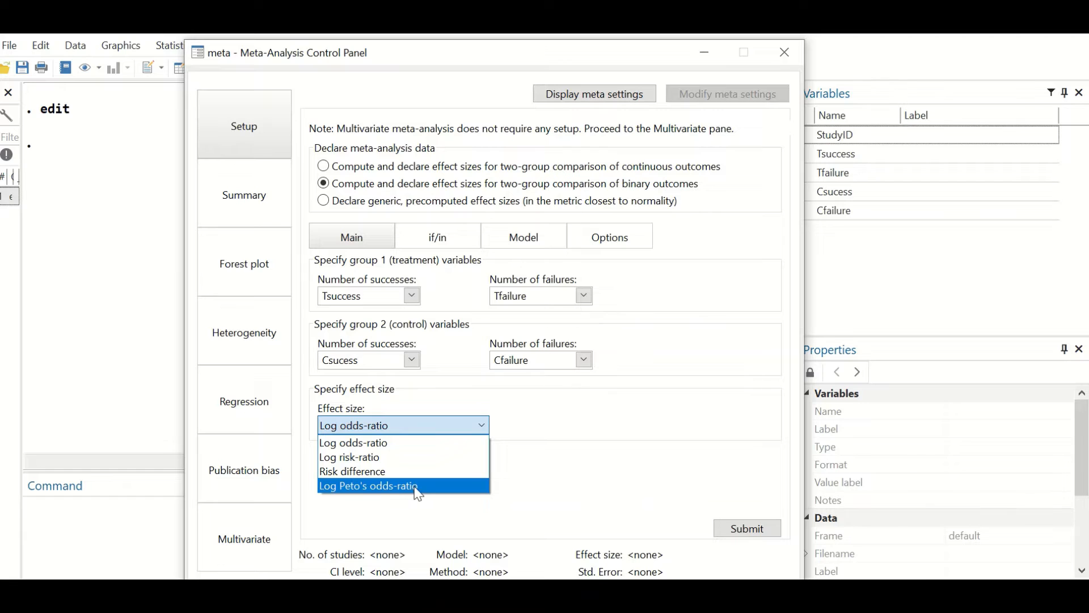
pyautogui.click(375, 444)
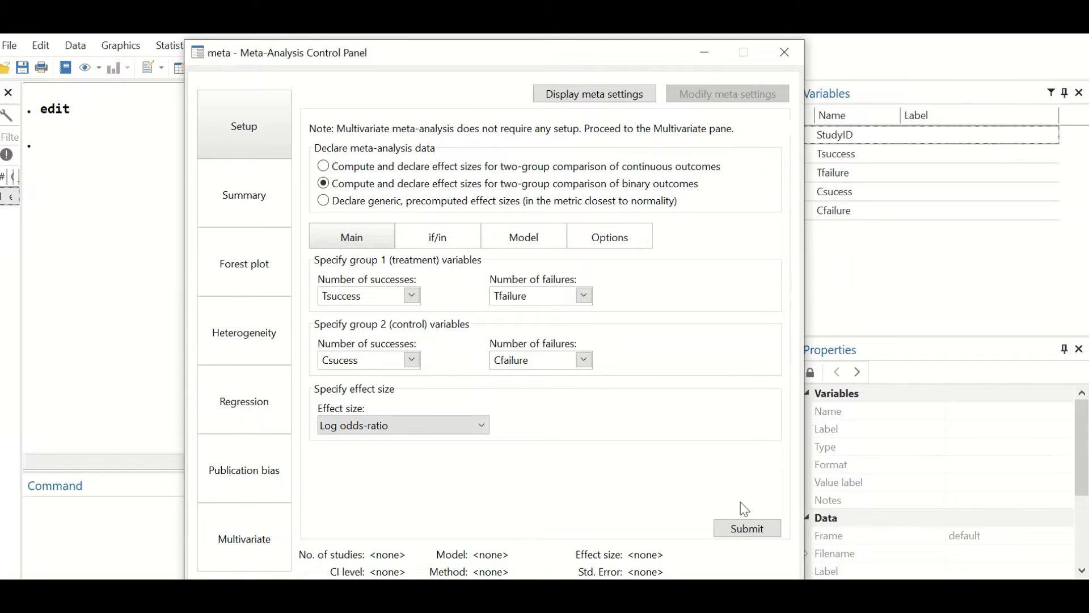
pyautogui.click(750, 526)
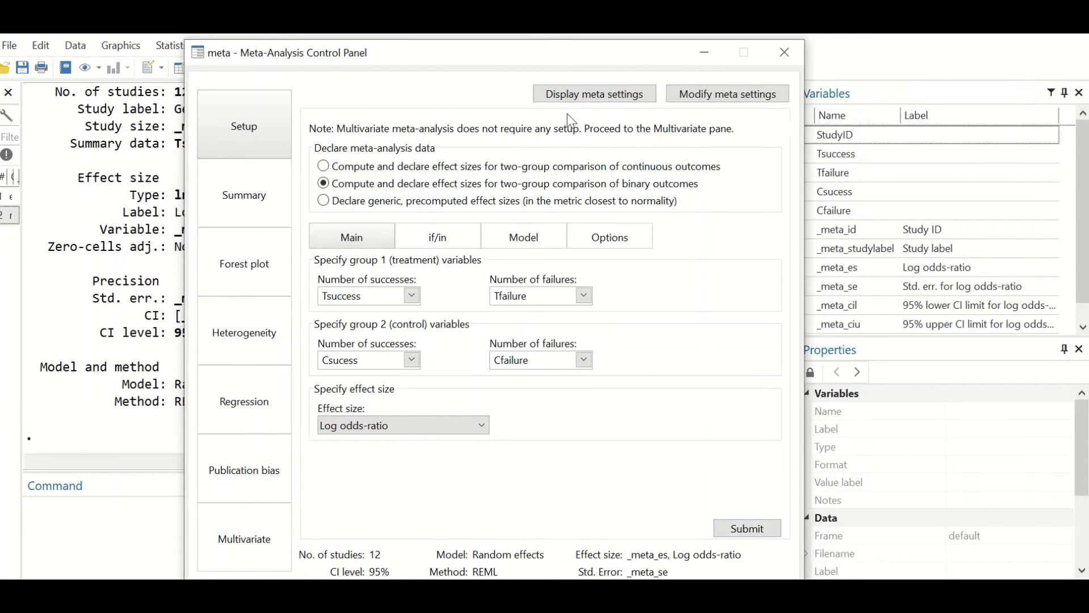
pyautogui.moveTo(447, 60); pyautogui.dragTo(804, 97)
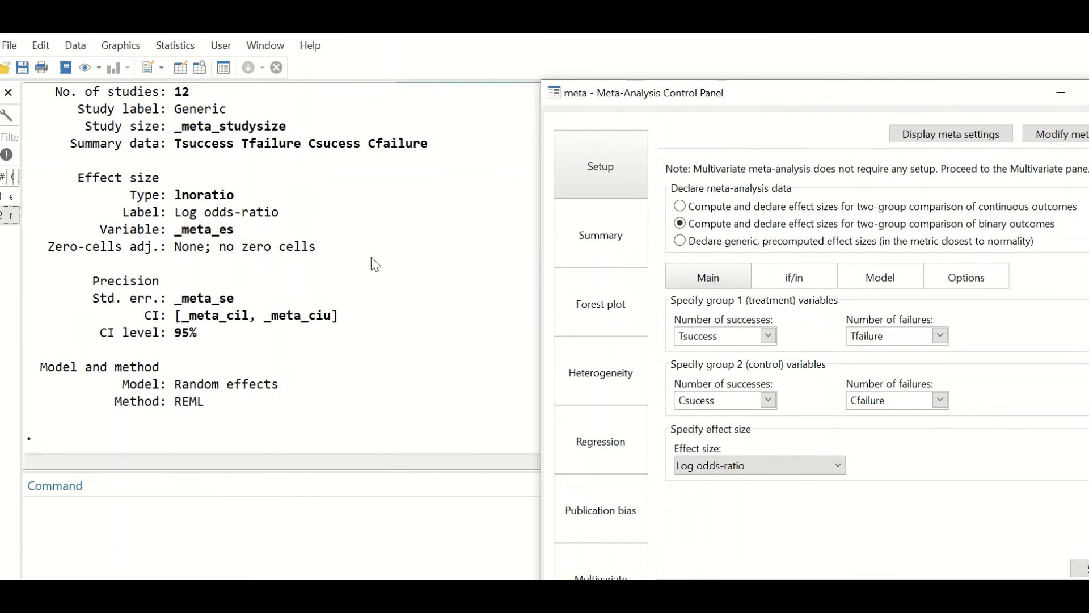
pyautogui.scroll(2, 372, 256)
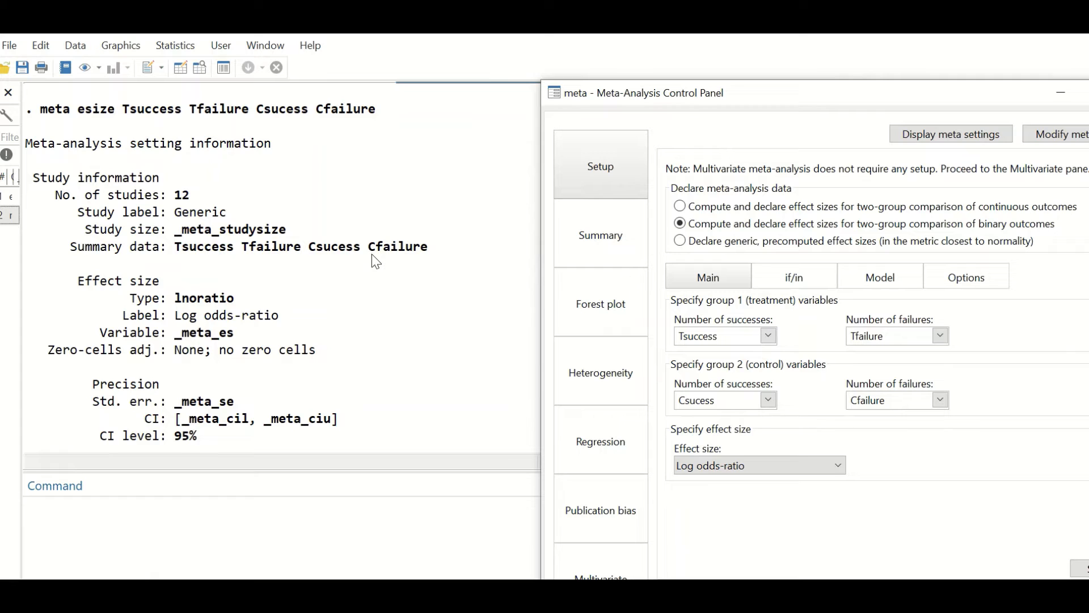
pyautogui.scroll(-1, 372, 254)
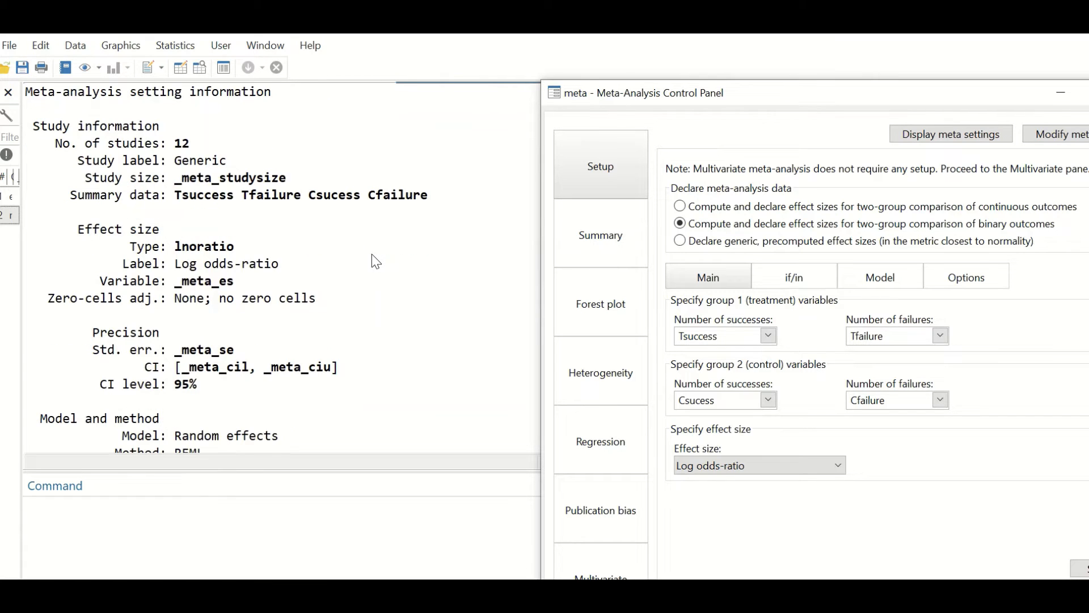
pyautogui.scroll(-1, 402, 306)
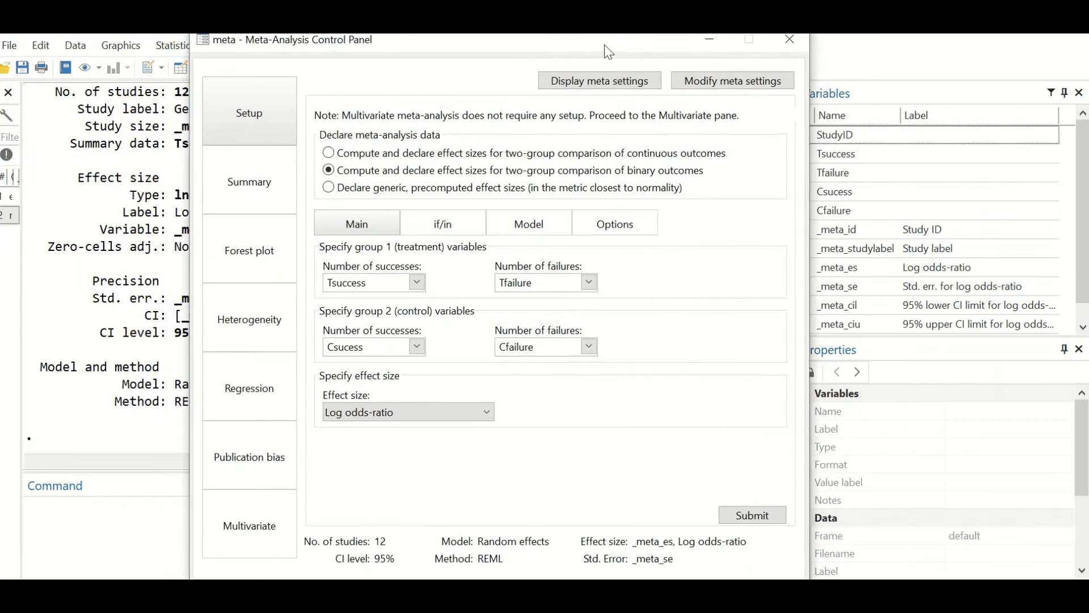
# Examine the setup's observation restrictions and the estimation methods offered for the random effects and fixed effects models.
pyautogui.moveTo(958, 102); pyautogui.dragTo(603, 52)
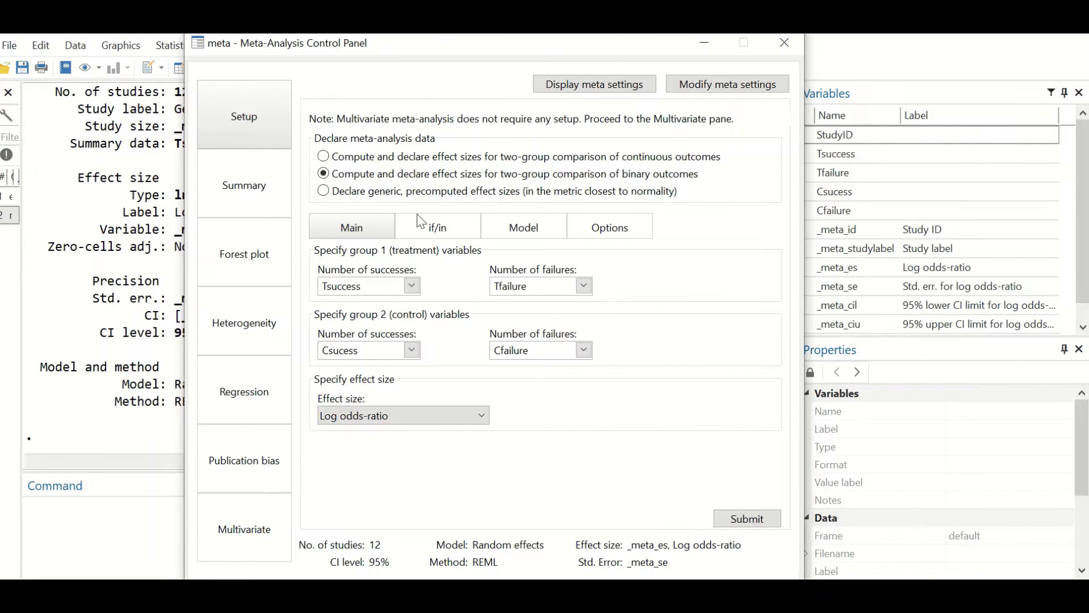
pyautogui.click(474, 232)
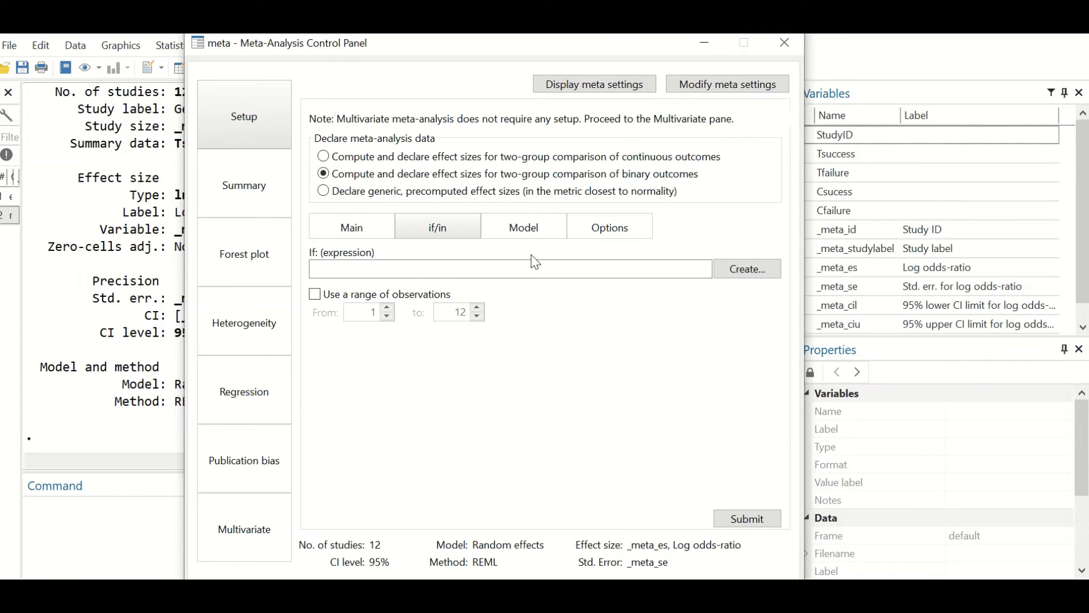
pyautogui.click(526, 230)
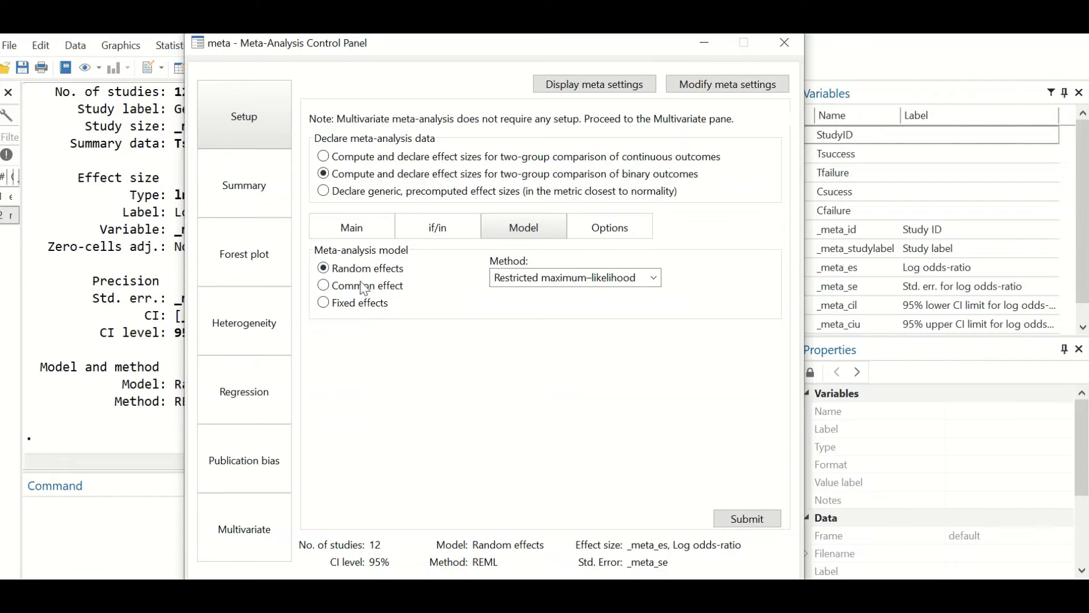
pyautogui.click(653, 280)
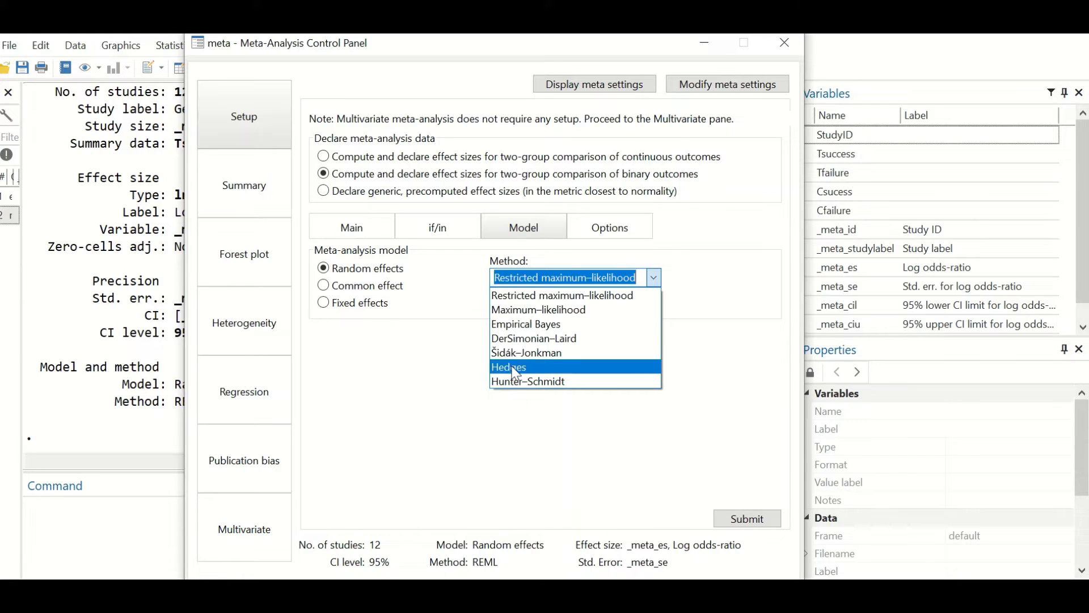
pyautogui.click(427, 421)
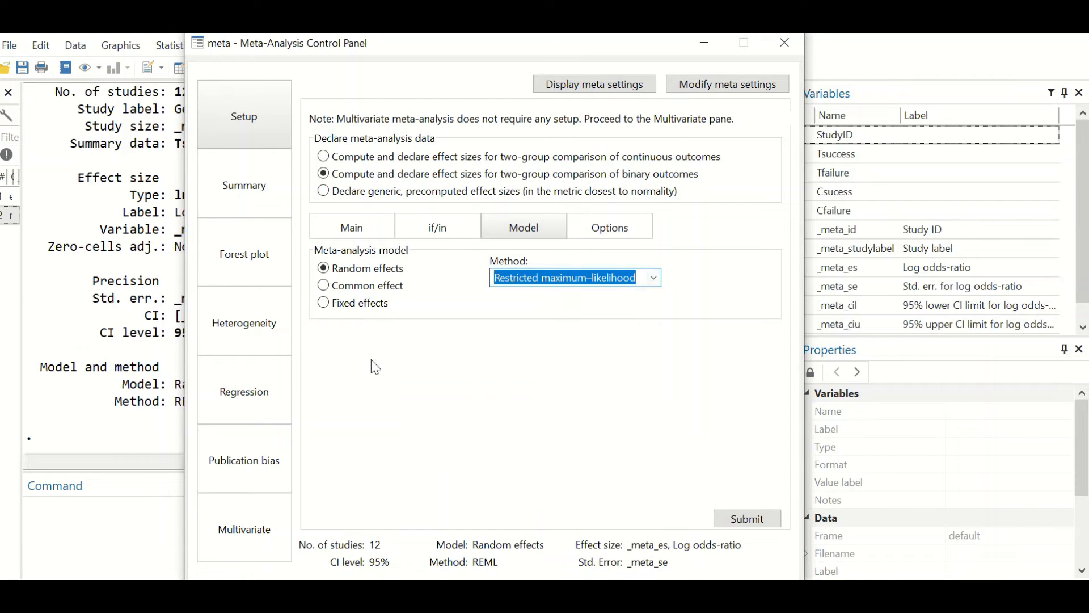
pyautogui.click(345, 309)
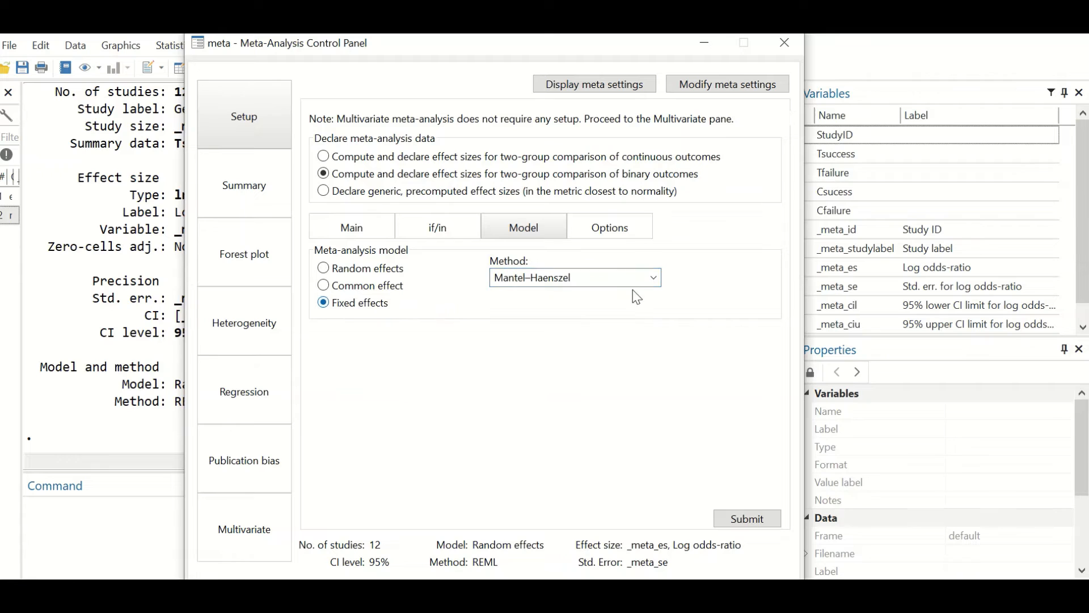
pyautogui.click(653, 278)
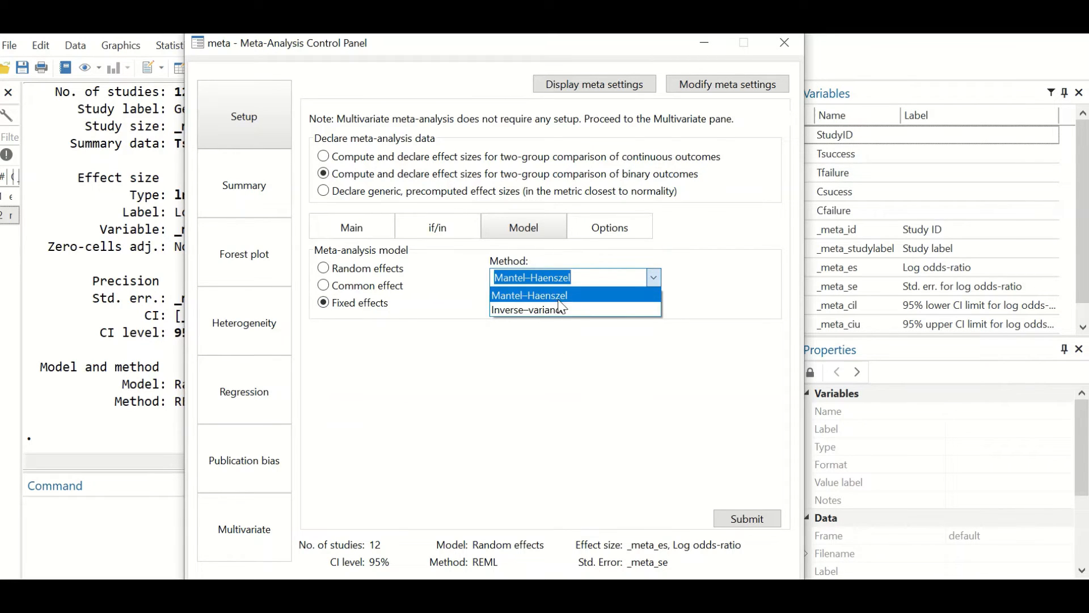
pyautogui.click(450, 404)
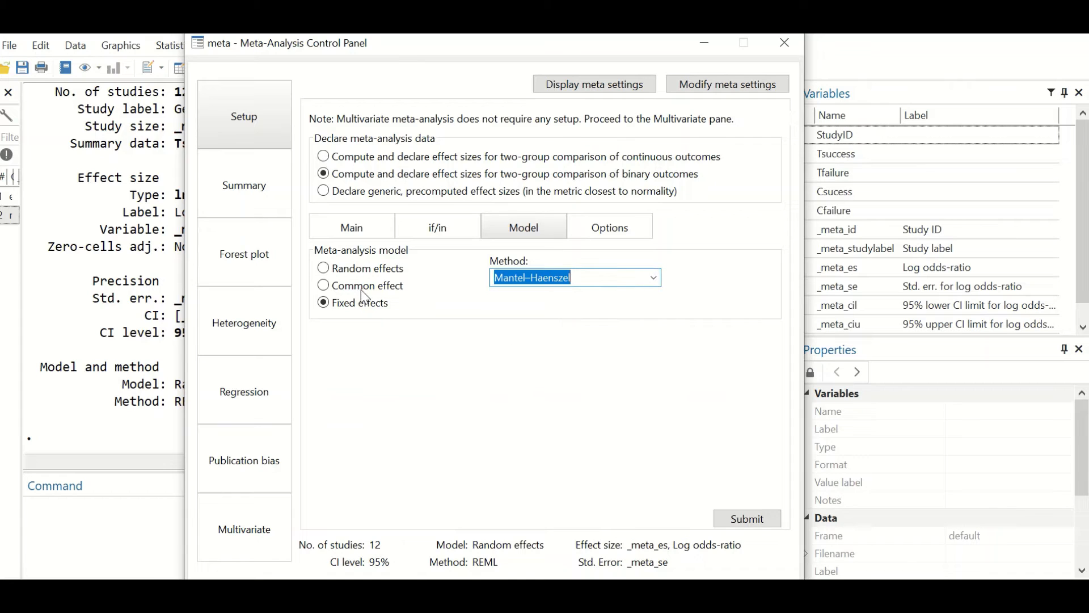
# Declare the random effects model with the restricted maximum-likelihood method and submit the setup.
pyautogui.click(363, 268)
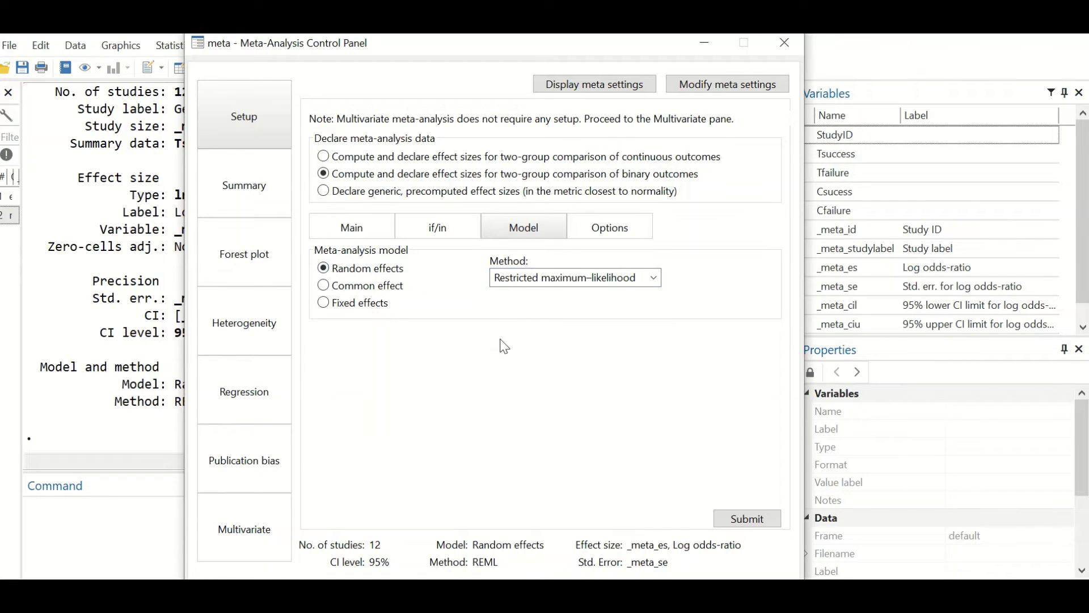
pyautogui.click(748, 518)
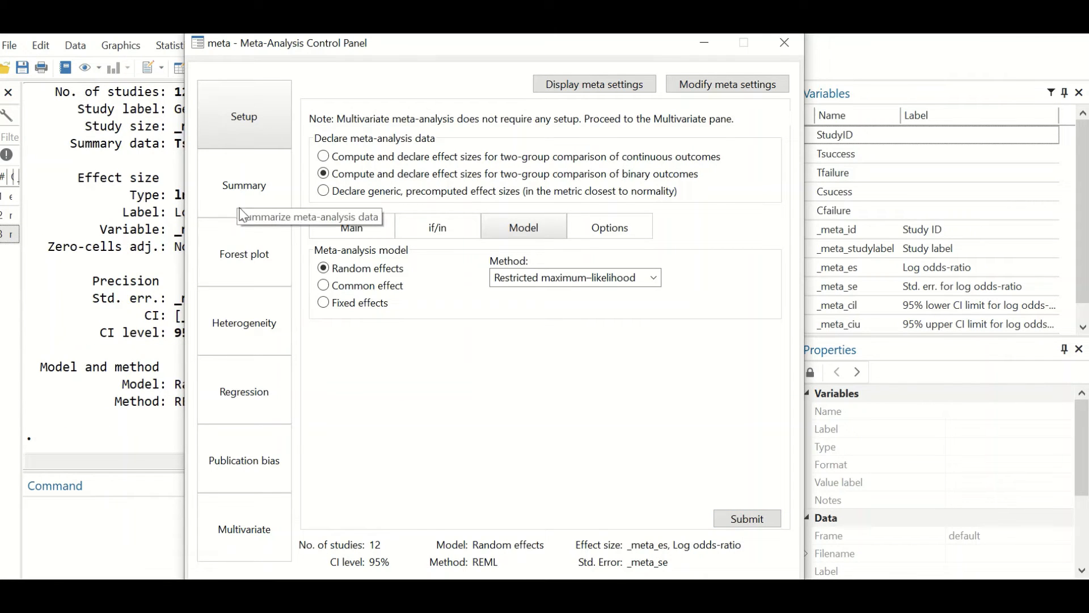
# Choose the random effects model with the restricted maximum-likelihood method for the summary and check its random-effects options.
pyautogui.click(239, 189)
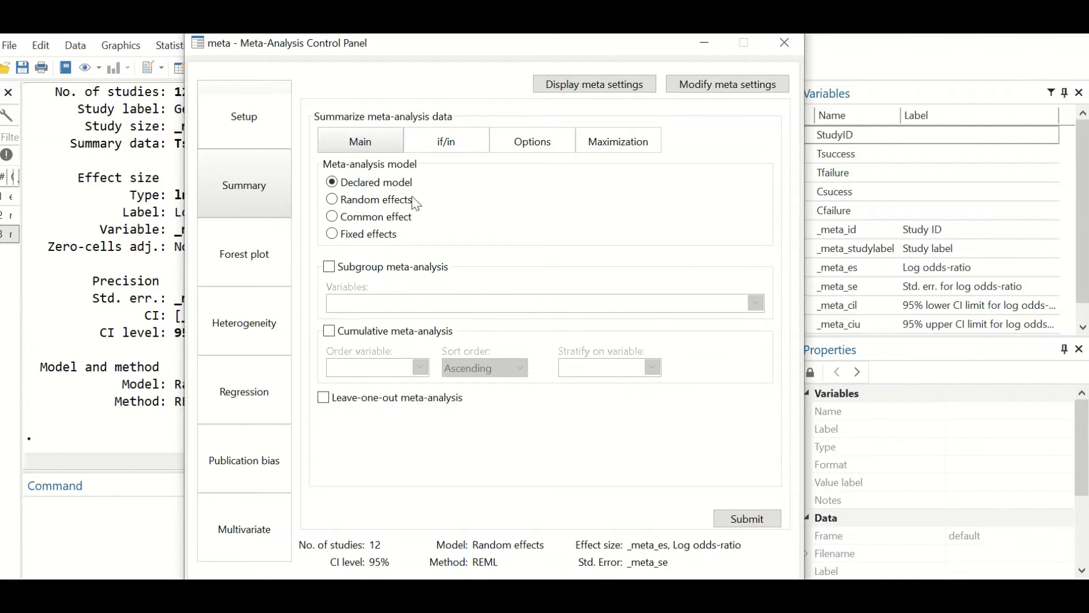
pyautogui.click(334, 200)
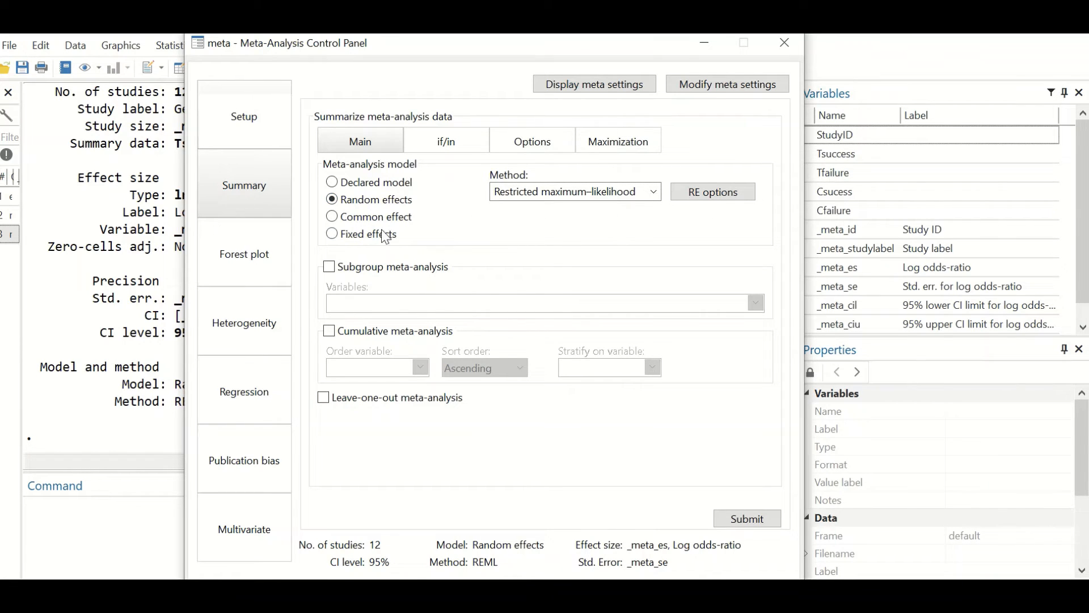
pyautogui.click(706, 189)
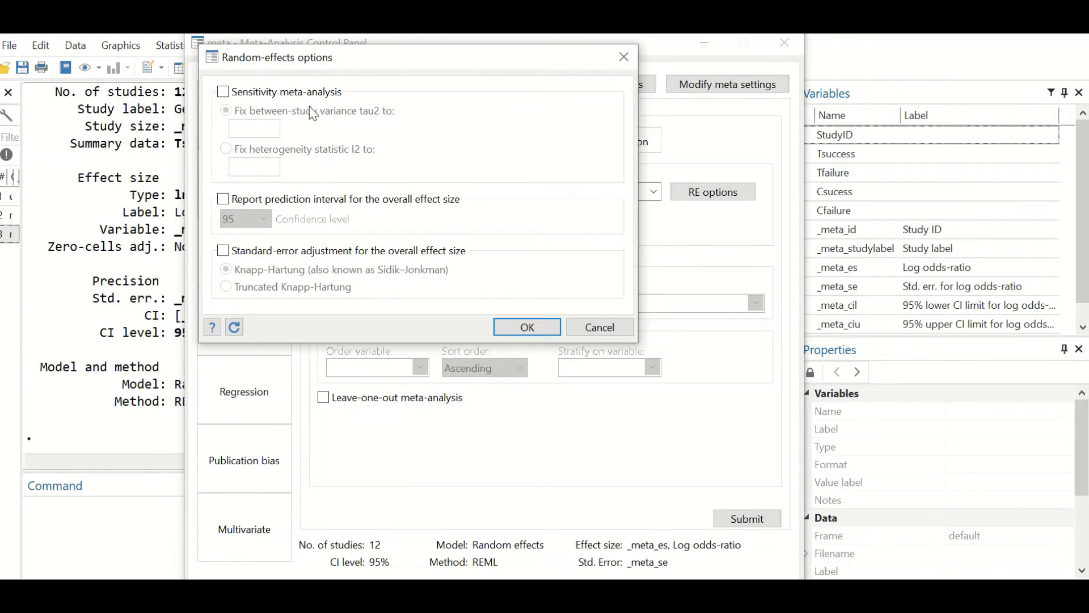
pyautogui.click(590, 328)
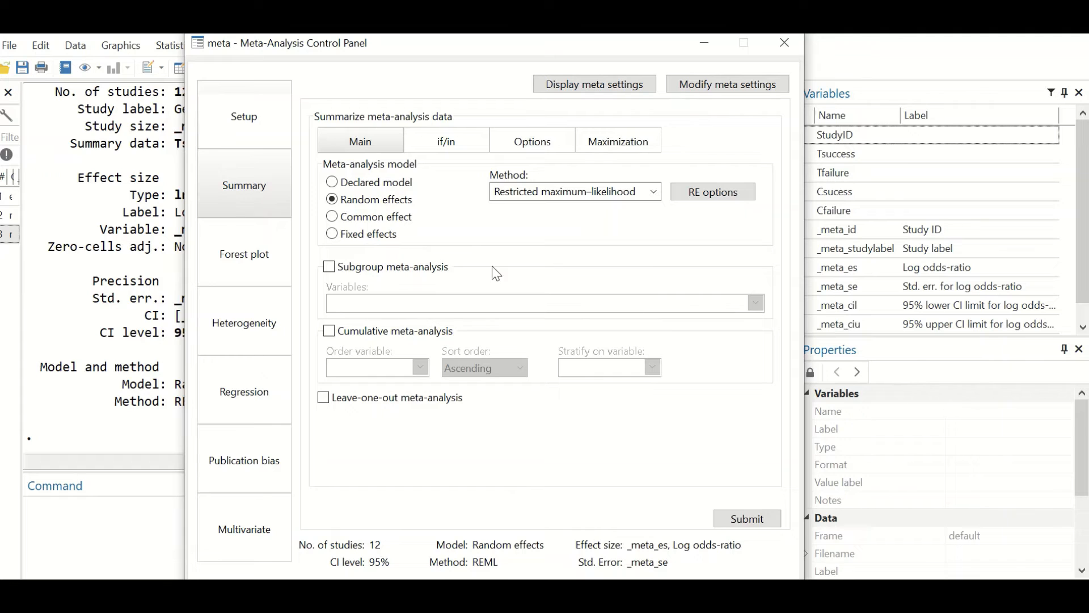
# Set the summary to report a t test instead of a z test for the overall effect size and check its display options.
pyautogui.click(533, 148)
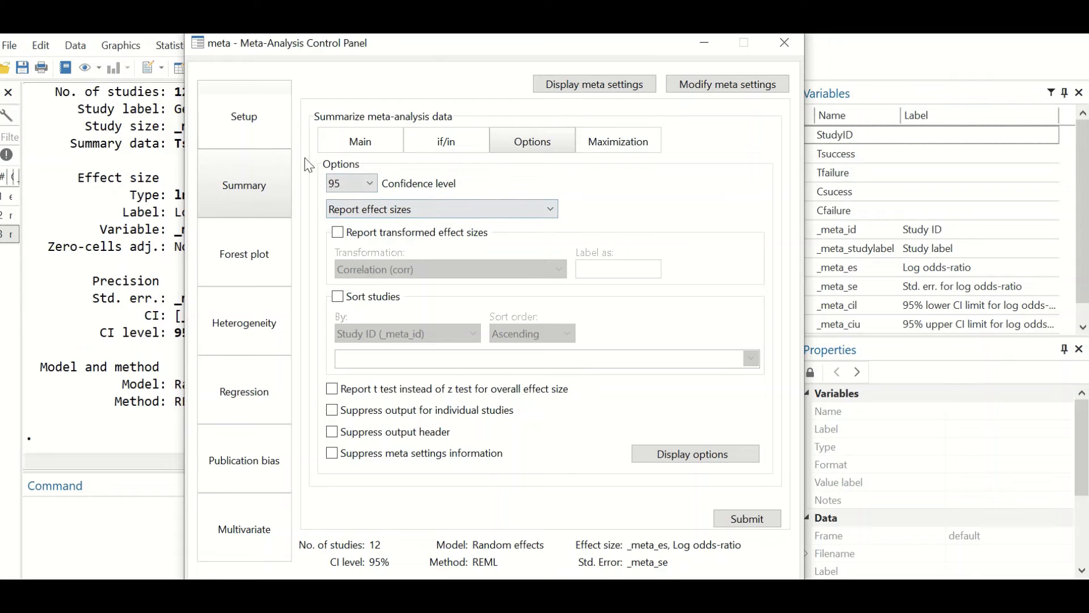
pyautogui.click(541, 216)
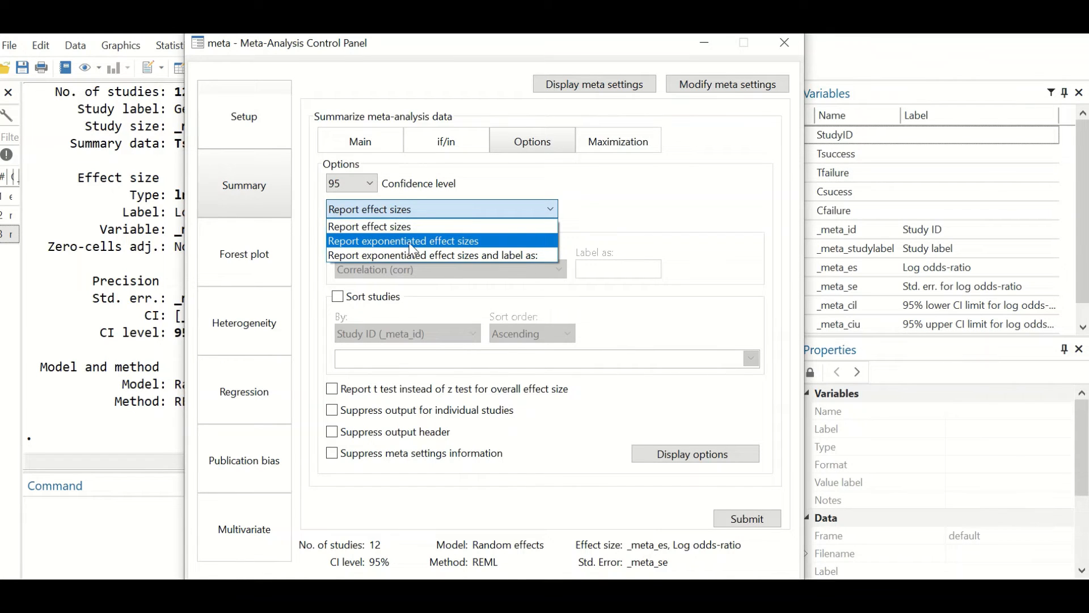
pyautogui.click(632, 211)
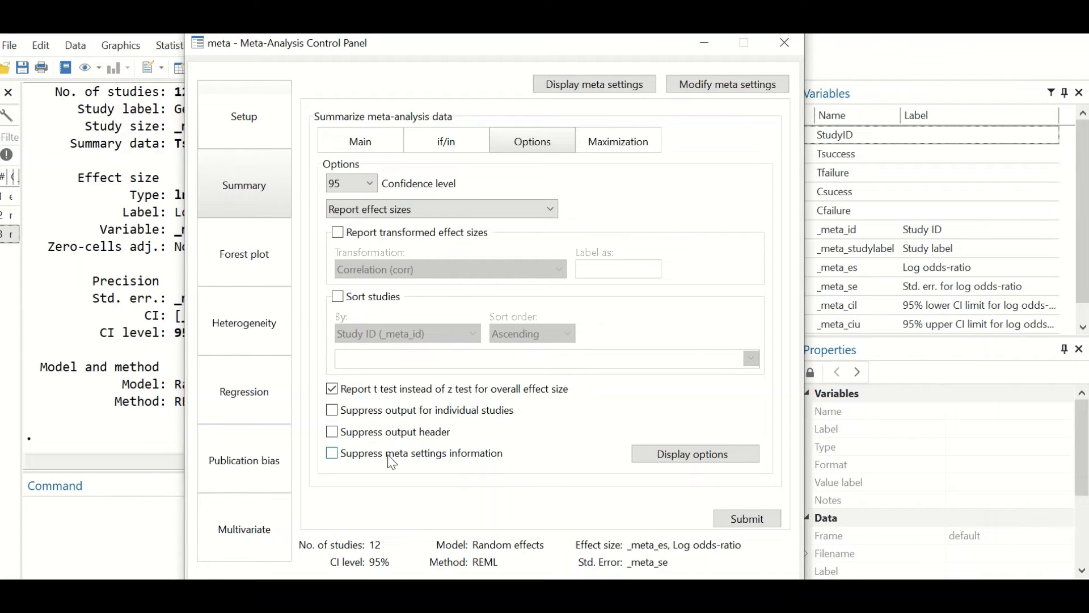
pyautogui.click(647, 455)
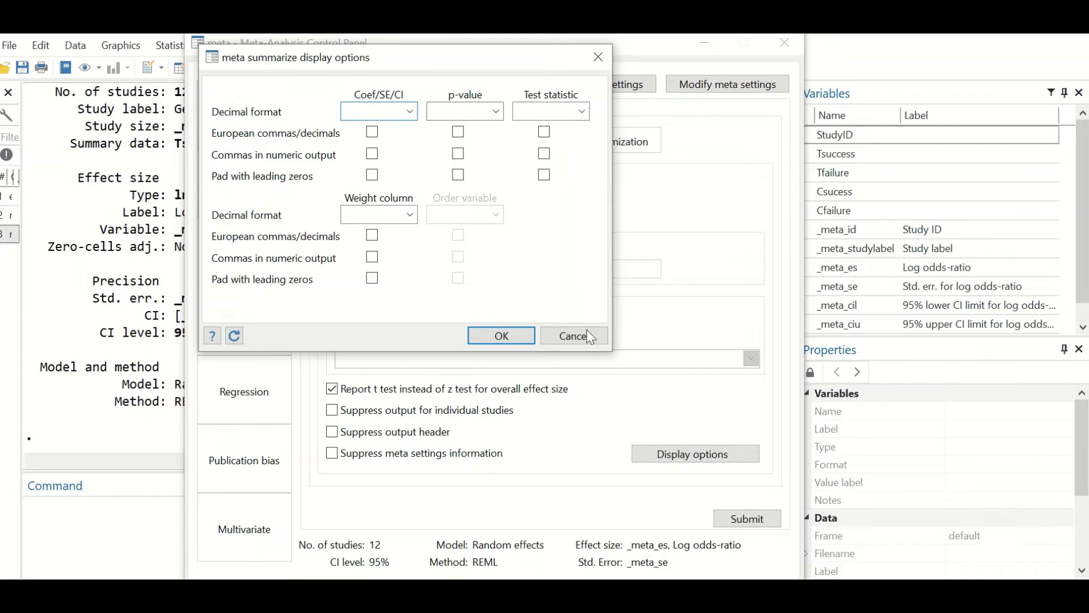
pyautogui.click(574, 336)
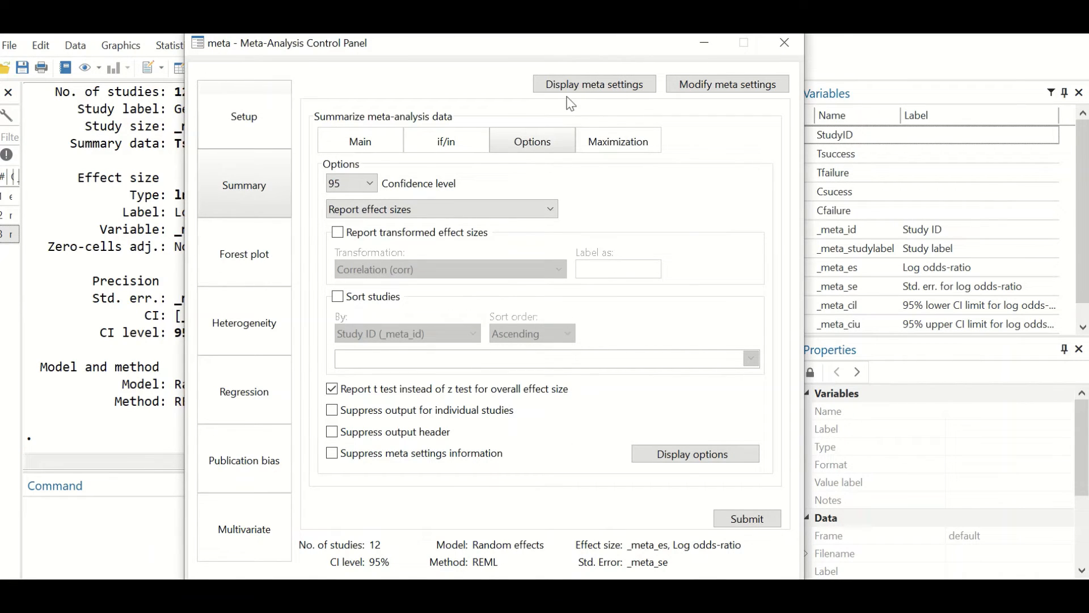
# Check the summary's maximization settings and submit the random-effects summary.
pyautogui.click(608, 138)
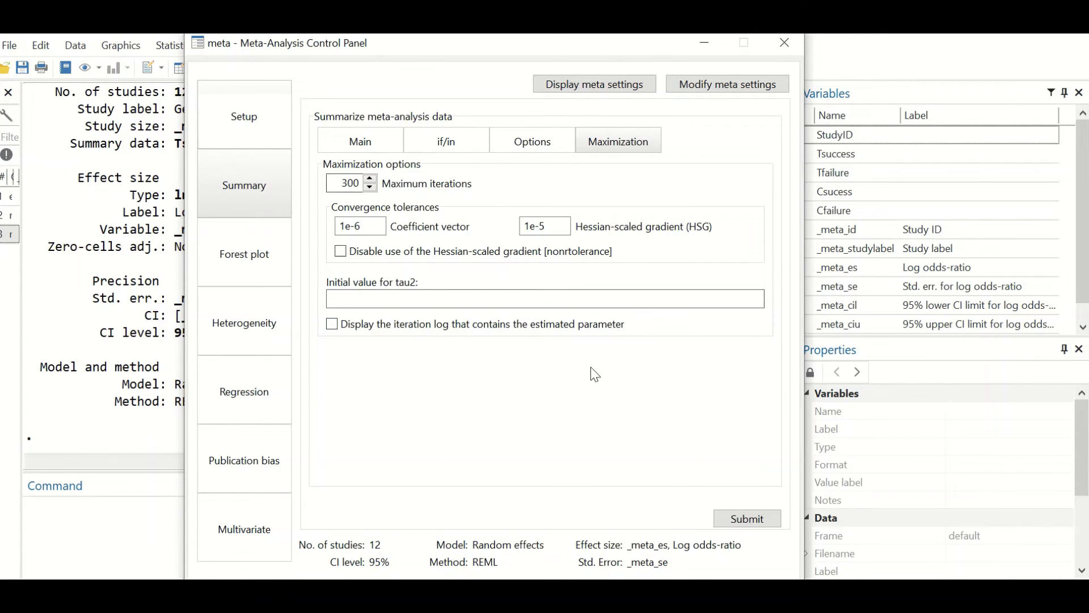
pyautogui.click(368, 147)
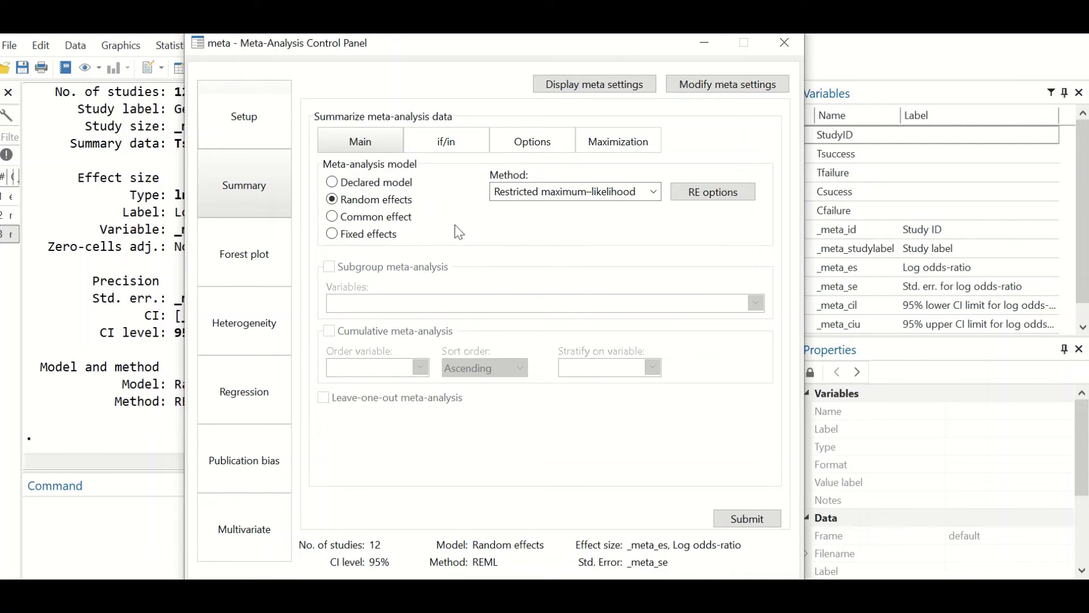
pyautogui.click(748, 520)
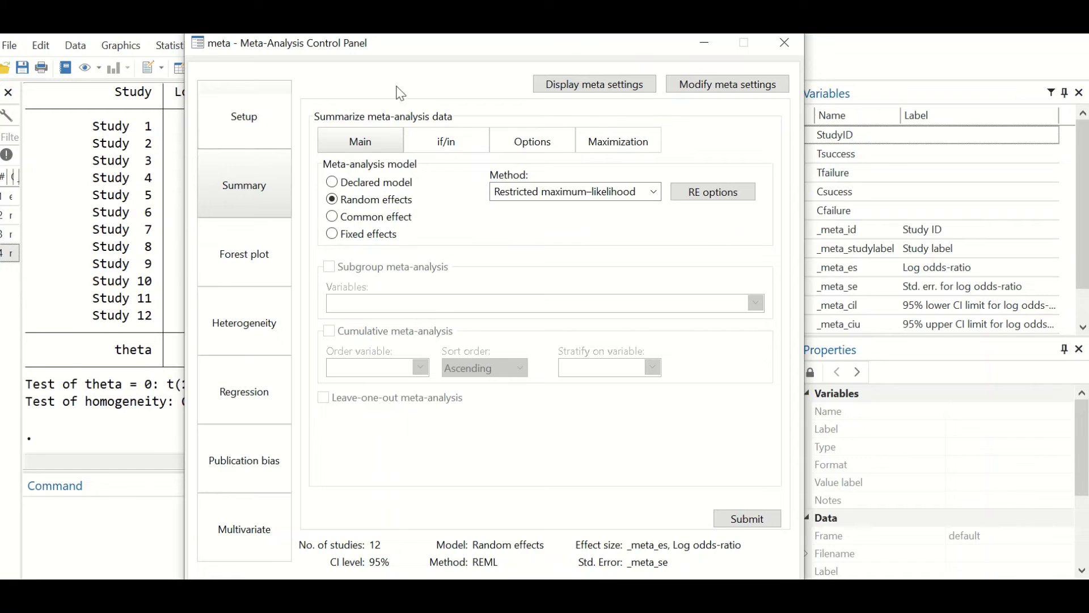
# Examine the summary output's heterogeneity statistics, study log odds-ratios, confidence intervals, weights, overall effect and test results.
pyautogui.moveTo(399, 45); pyautogui.dragTo(770, 68)
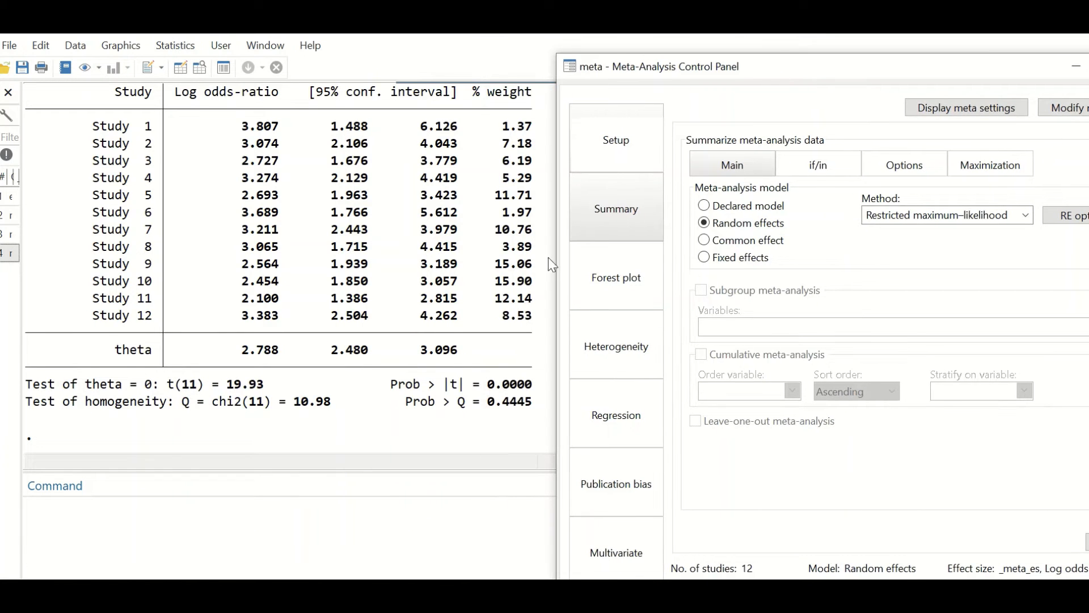
pyautogui.scroll(1, 420, 253)
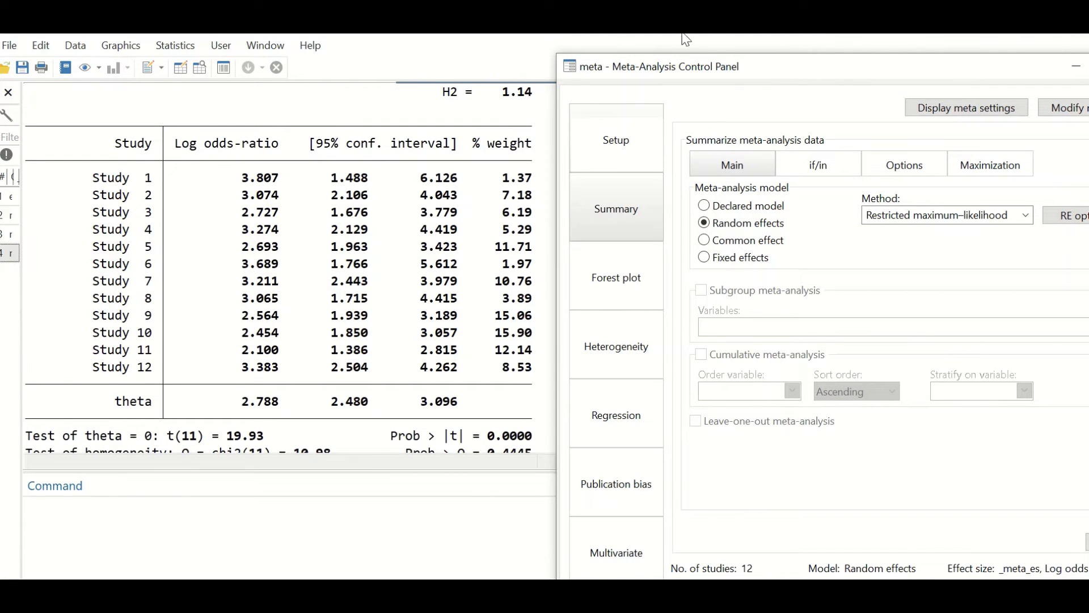
pyautogui.moveTo(787, 69); pyautogui.dragTo(989, 71)
pyautogui.scroll(3, 574, 218)
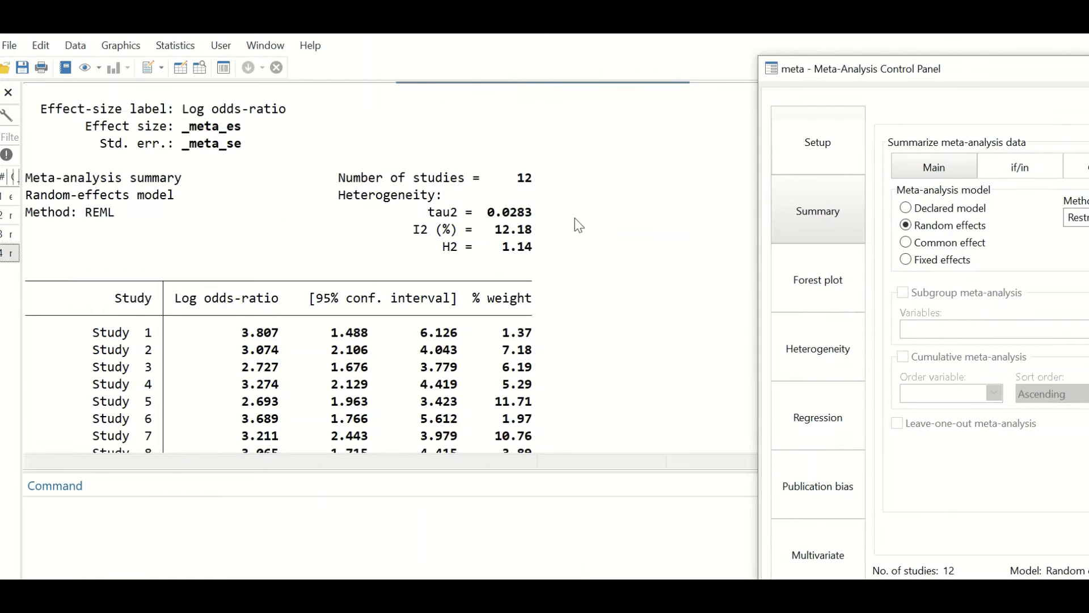
pyautogui.scroll(-1, 574, 218)
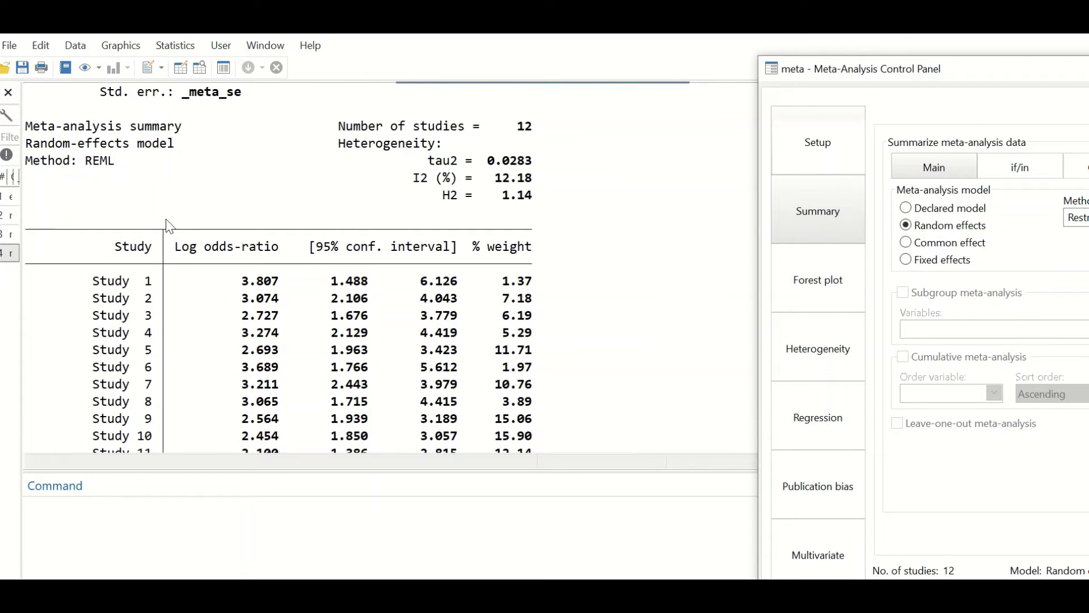
pyautogui.scroll(-2, 436, 293)
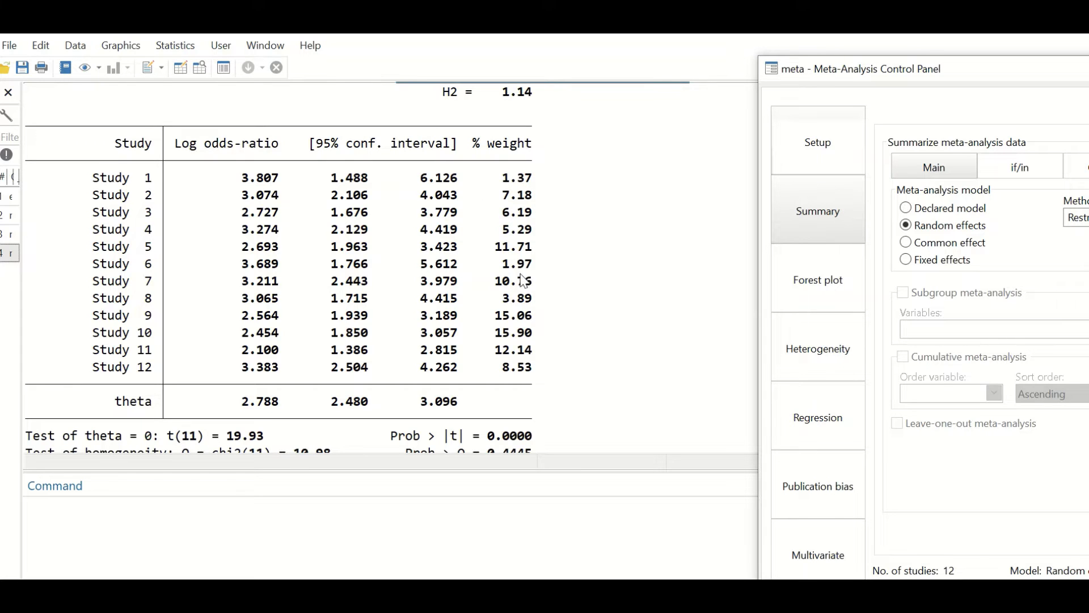
pyautogui.scroll(-1, 521, 279)
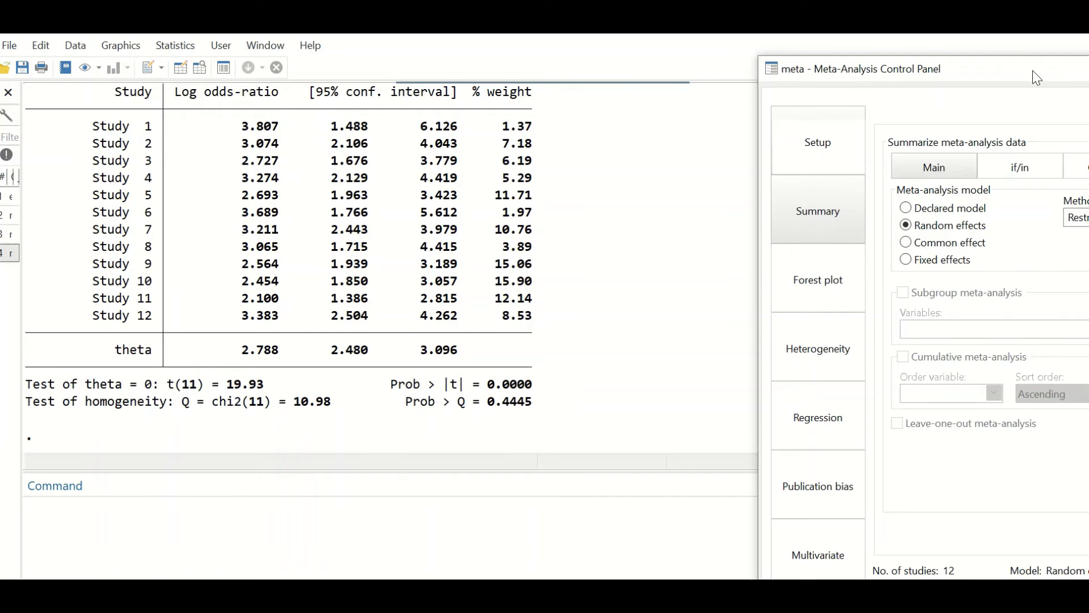
# Choose the random effects model with the restricted maximum-likelihood method for the forest plot and check its reporting options.
pyautogui.moveTo(1028, 69); pyautogui.dragTo(438, 46)
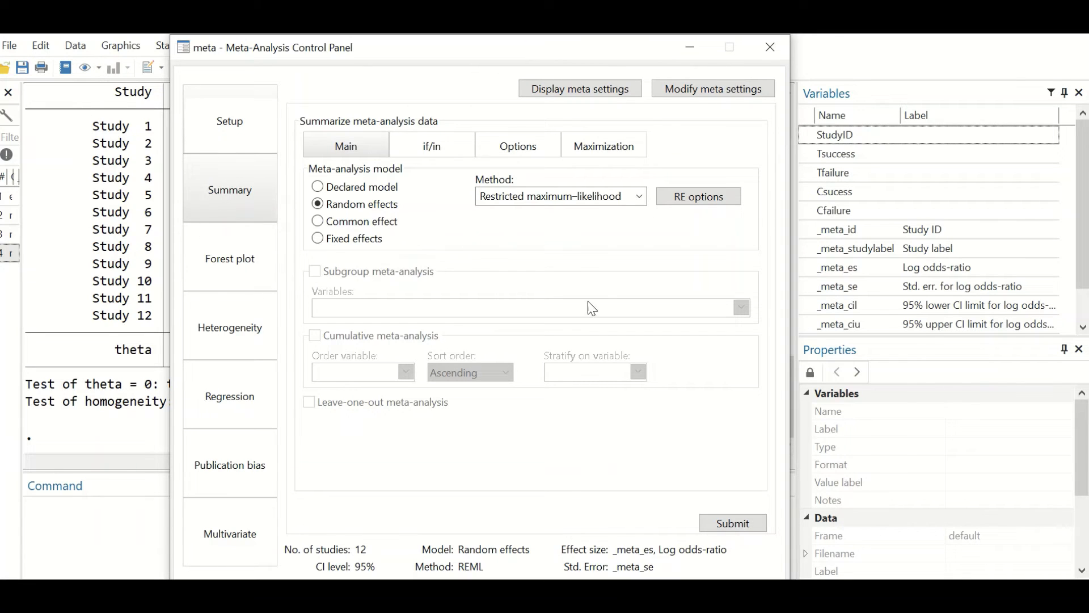
pyautogui.click(207, 258)
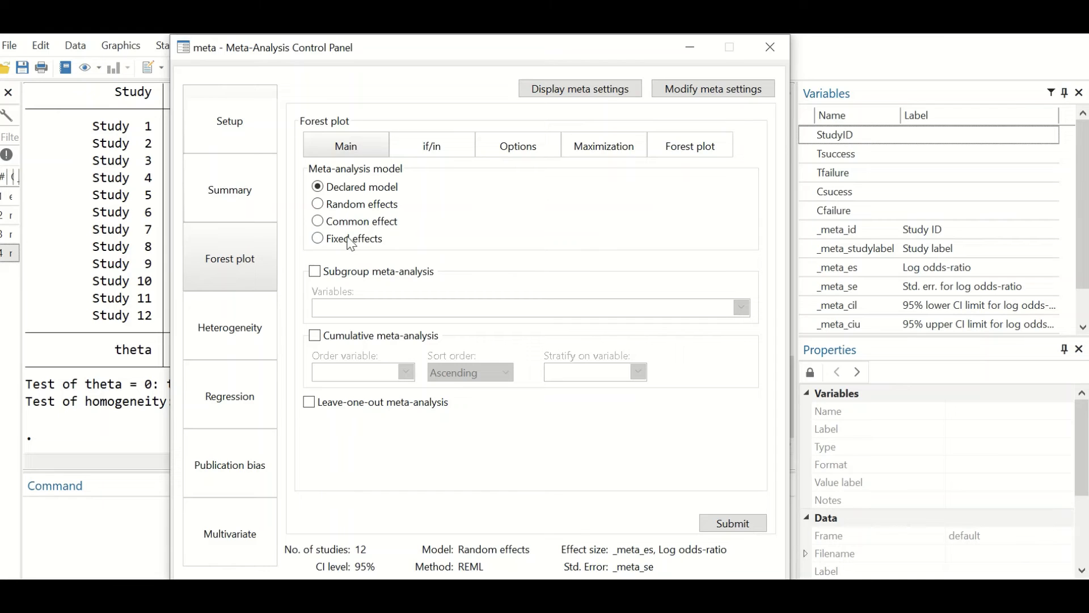
pyautogui.click(338, 211)
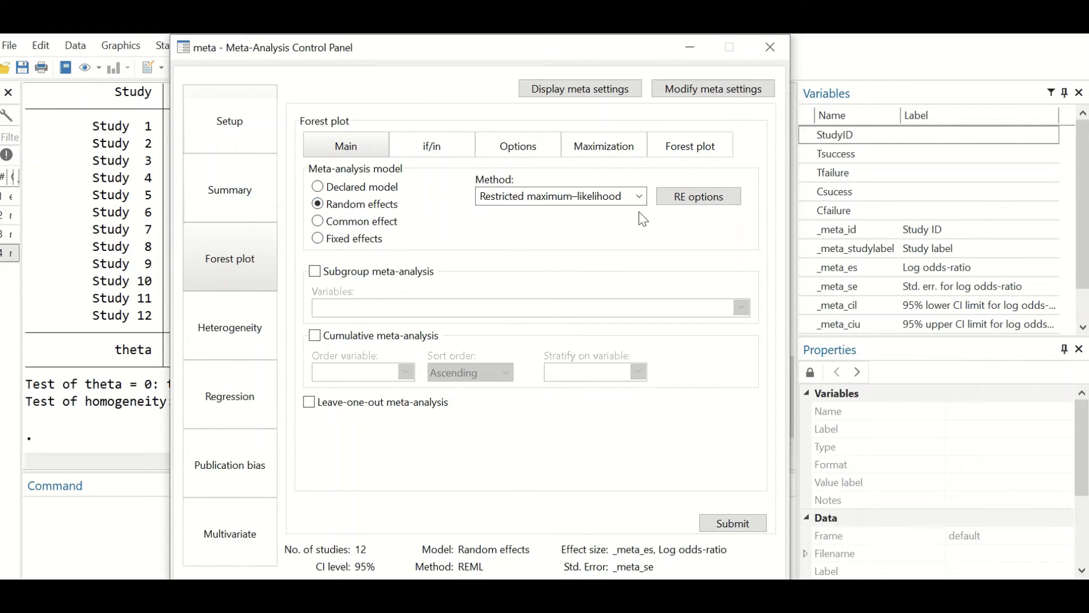
pyautogui.click(516, 150)
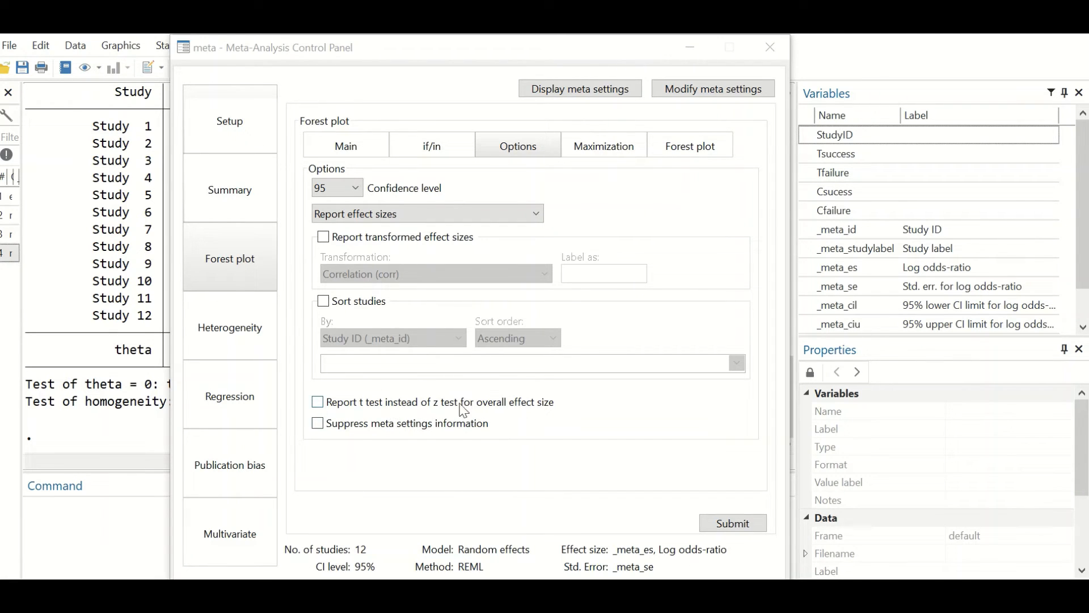
# Turn off the t test for the overall effect size in the summary and resubmit it.
pyautogui.click(207, 171)
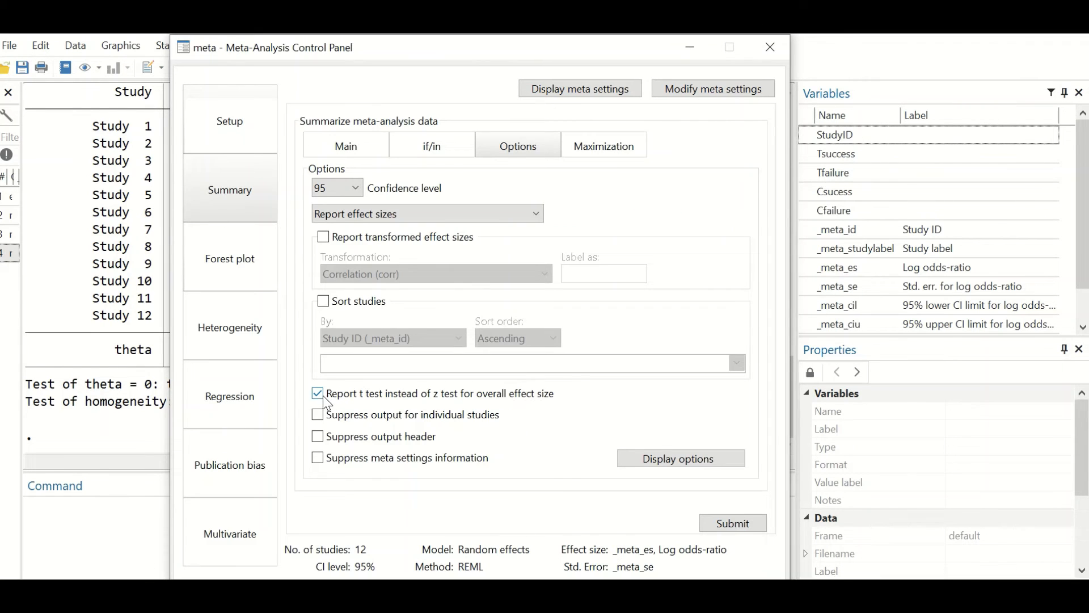
pyautogui.click(319, 393)
pyautogui.click(728, 531)
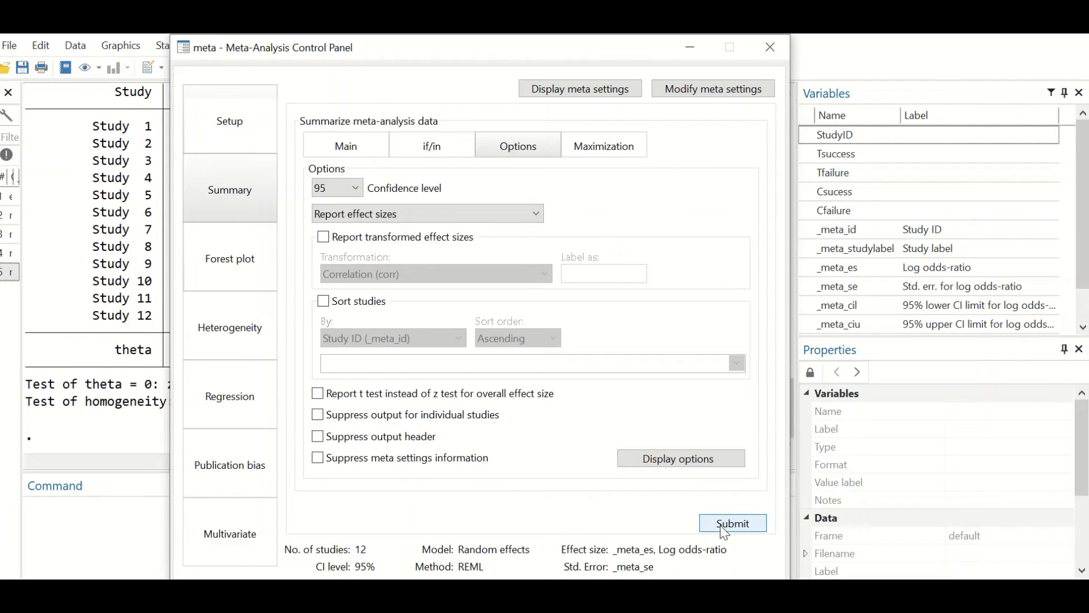
# Examine the forest plot's maximization settings, column settings and the choices for binding confidence intervals.
pyautogui.click(202, 254)
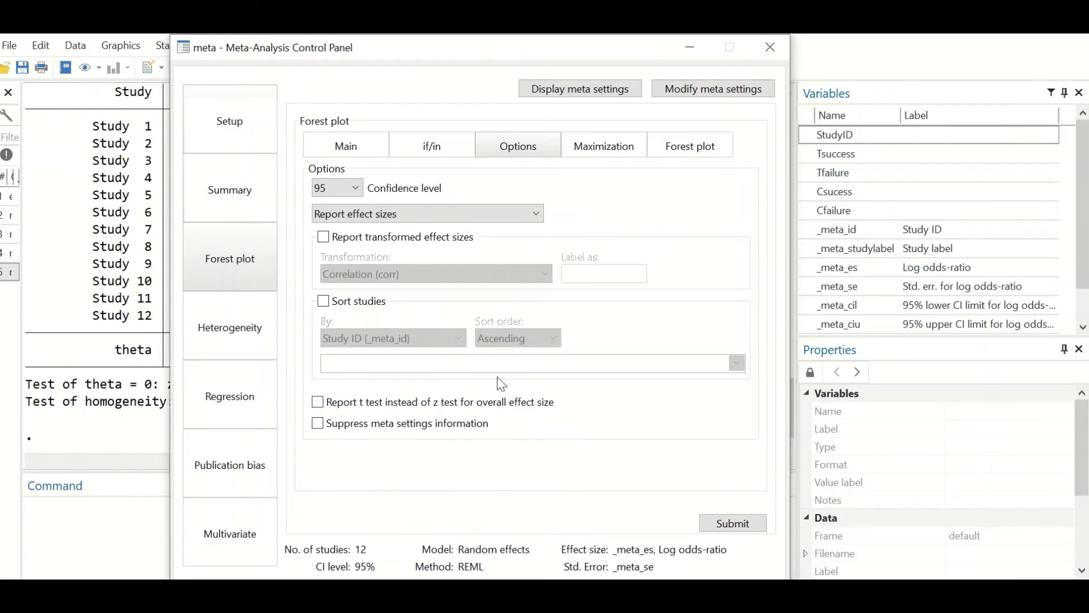
pyautogui.click(603, 148)
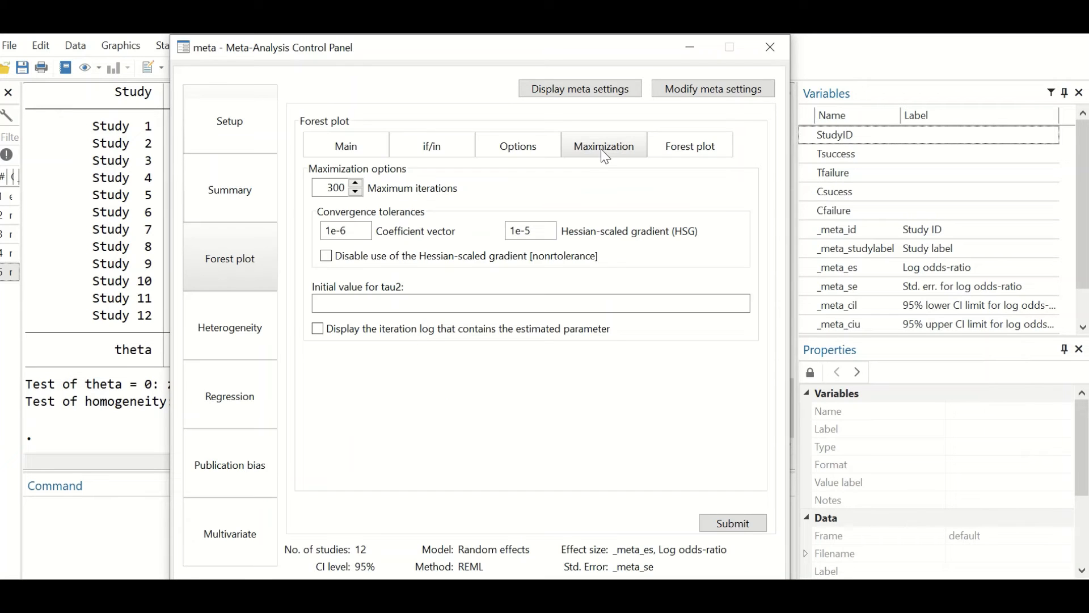
pyautogui.click(694, 154)
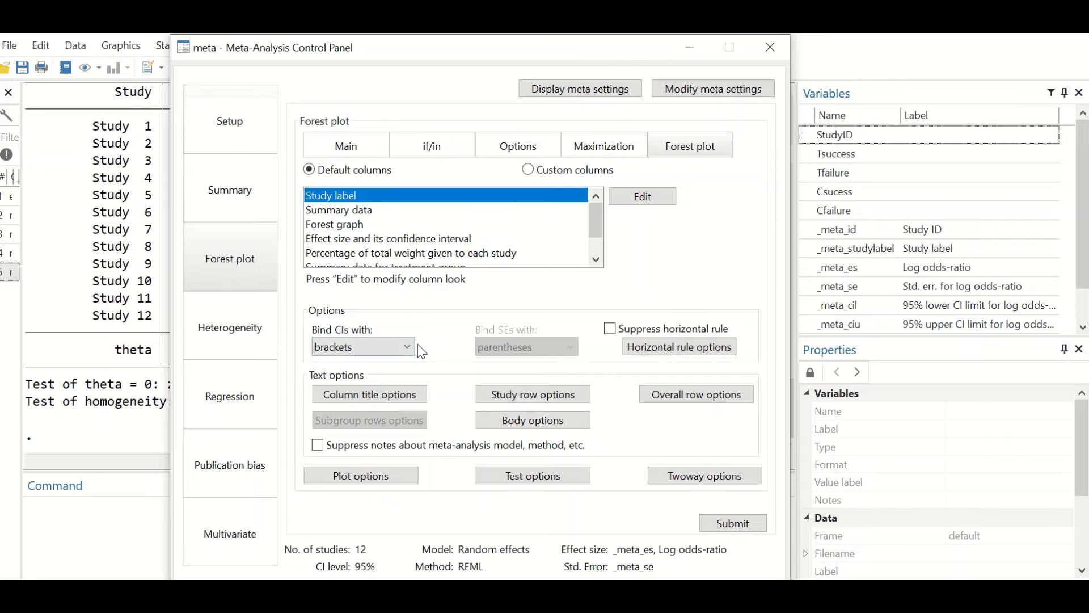
pyautogui.click(403, 347)
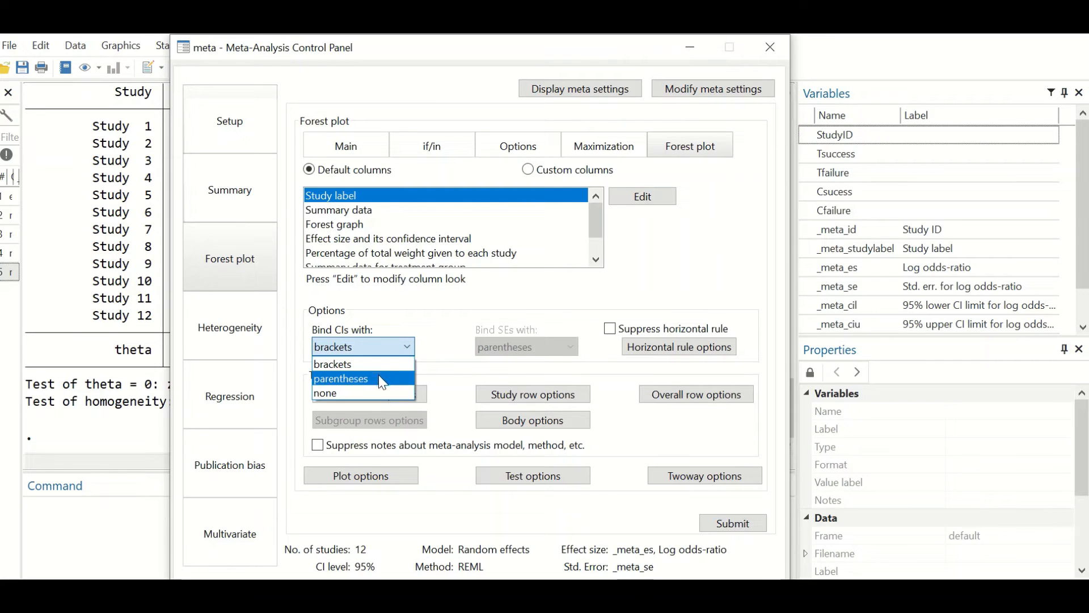
pyautogui.click(487, 311)
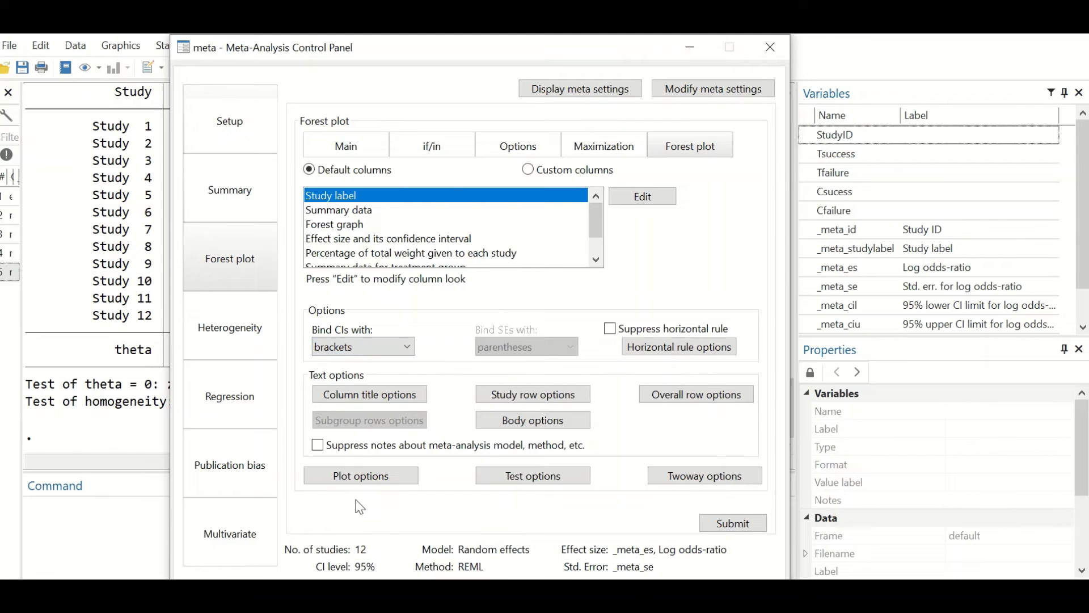
# Draw the overall effect-size line on the forest plot in blue with a dash pattern.
pyautogui.click(398, 470)
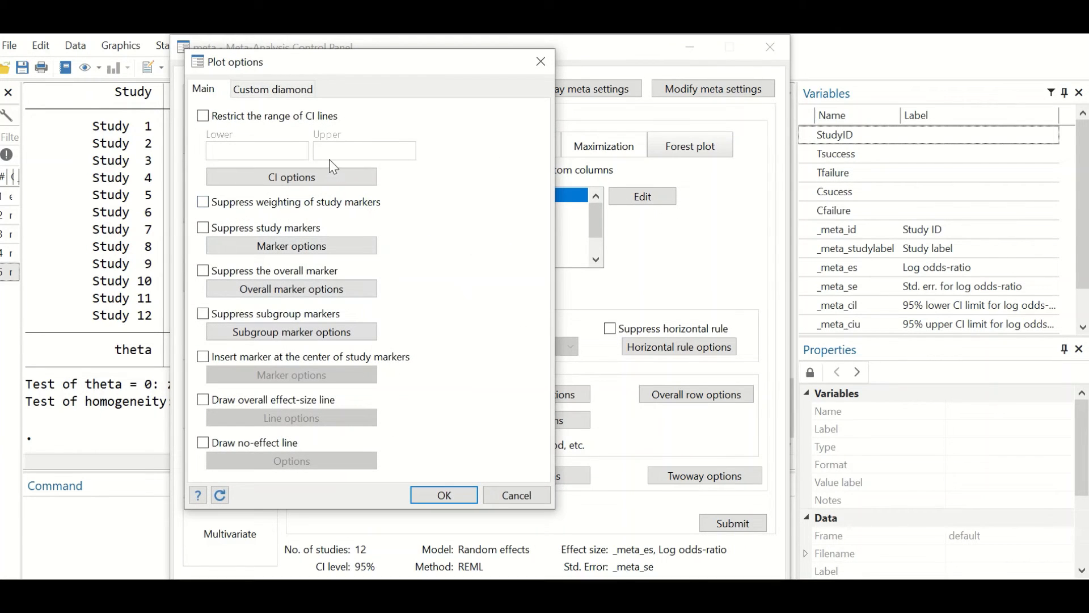
pyautogui.click(202, 399)
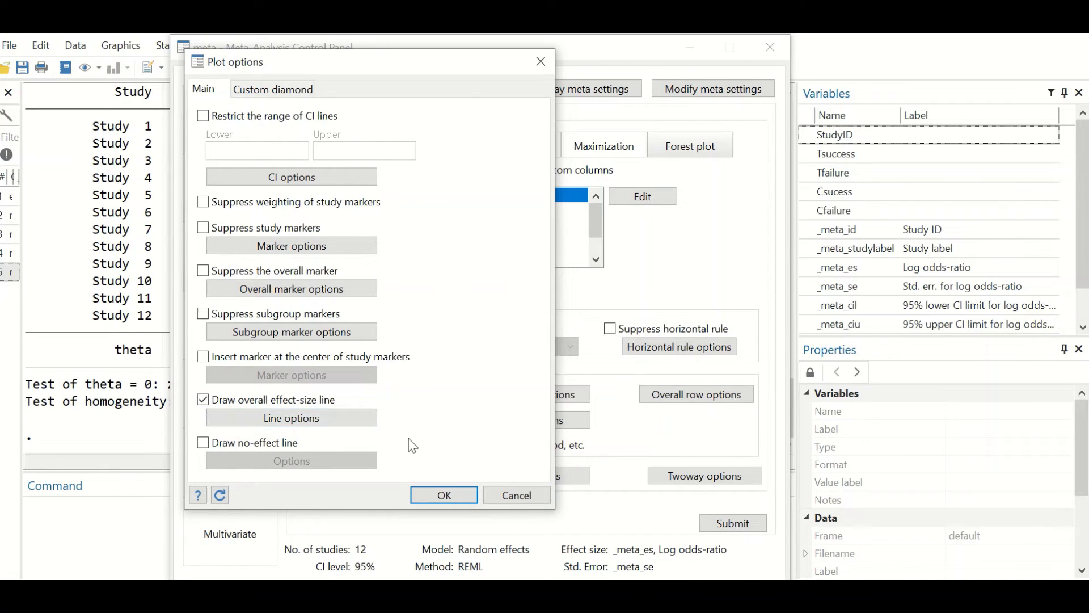
pyautogui.click(317, 423)
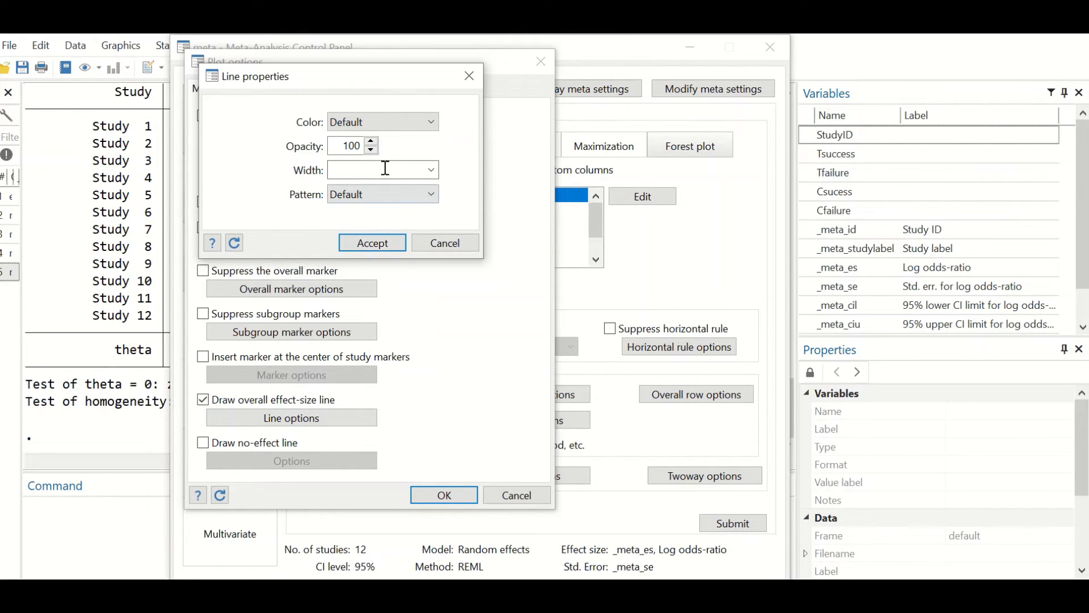
pyautogui.click(407, 125)
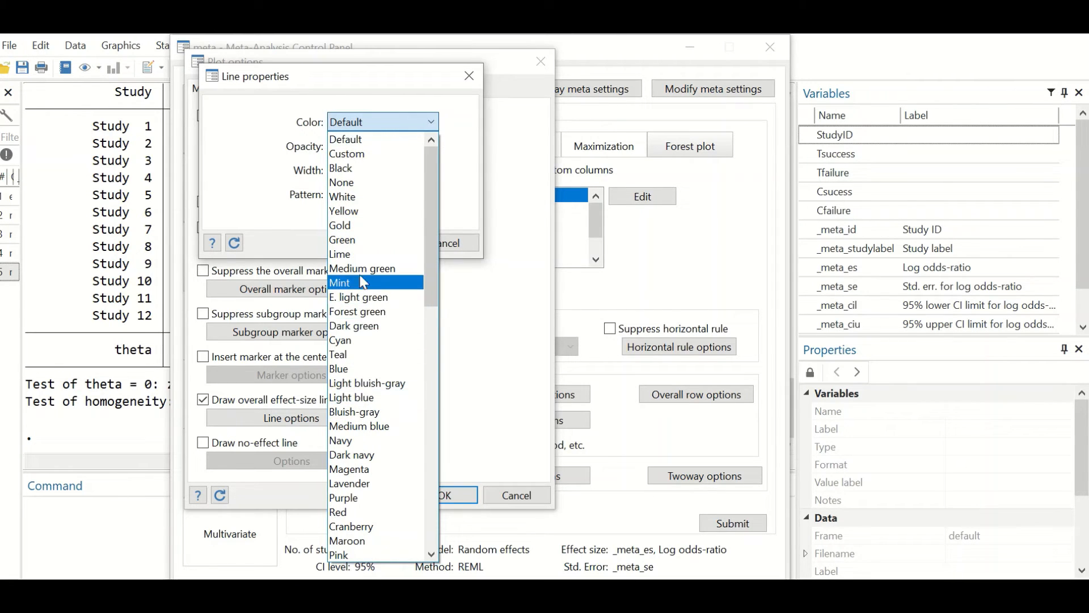
pyautogui.click(356, 370)
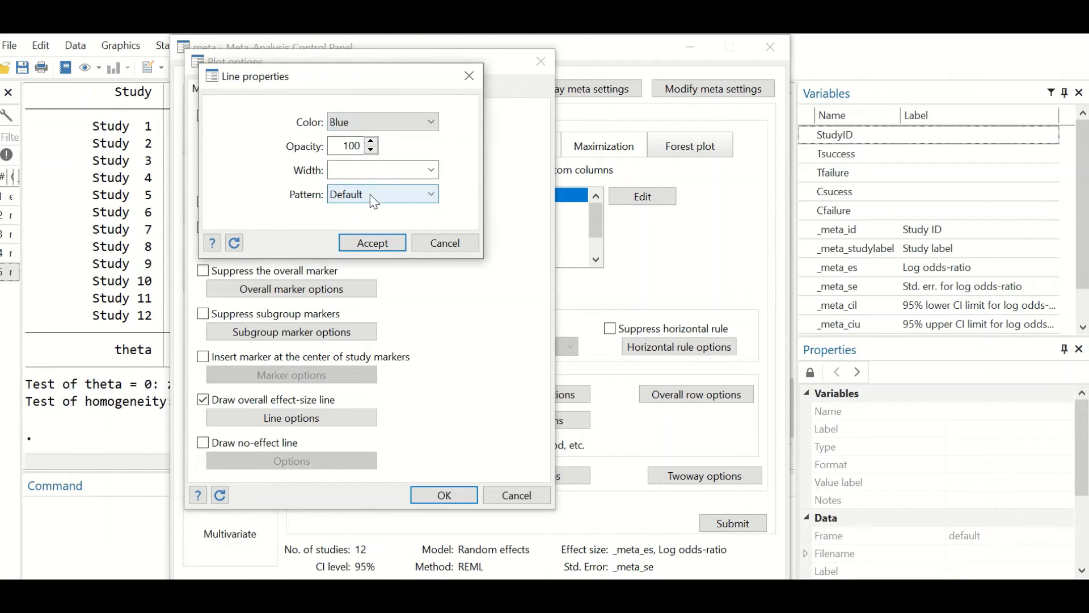
pyautogui.click(374, 199)
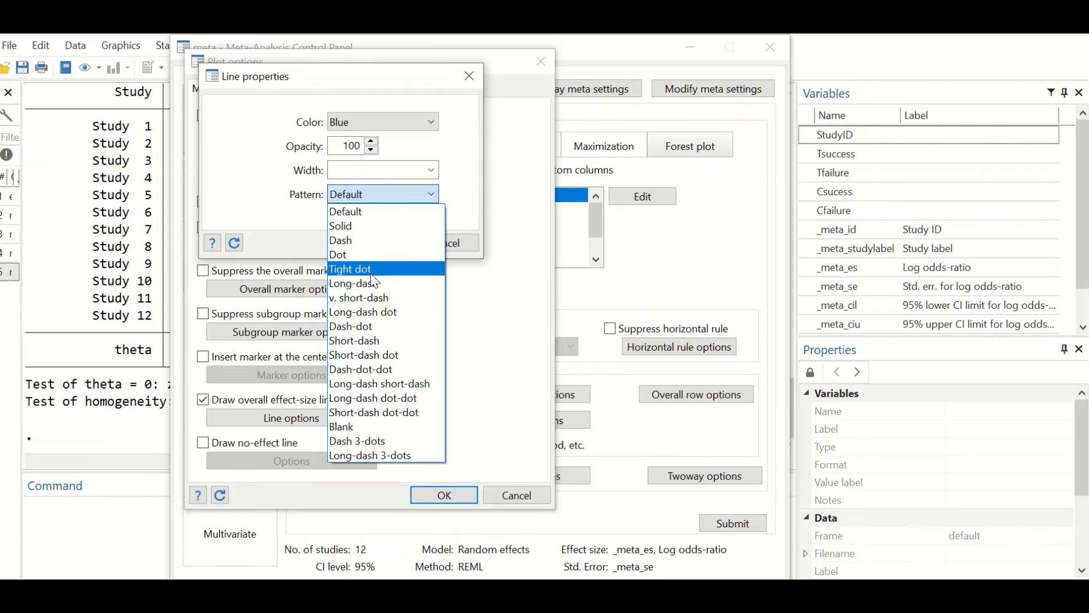
pyautogui.click(363, 243)
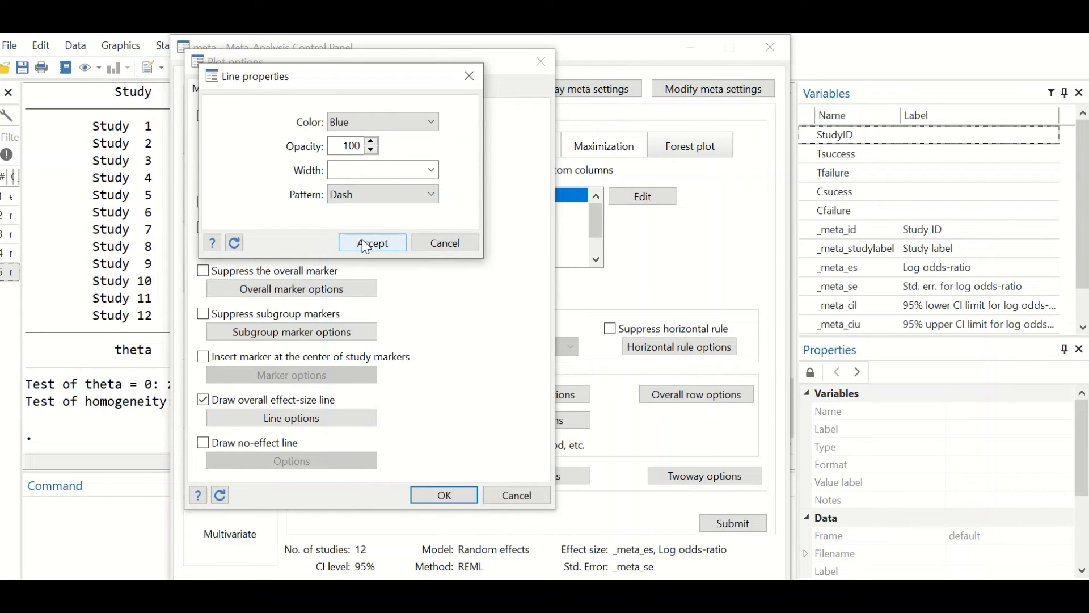
pyautogui.click(366, 244)
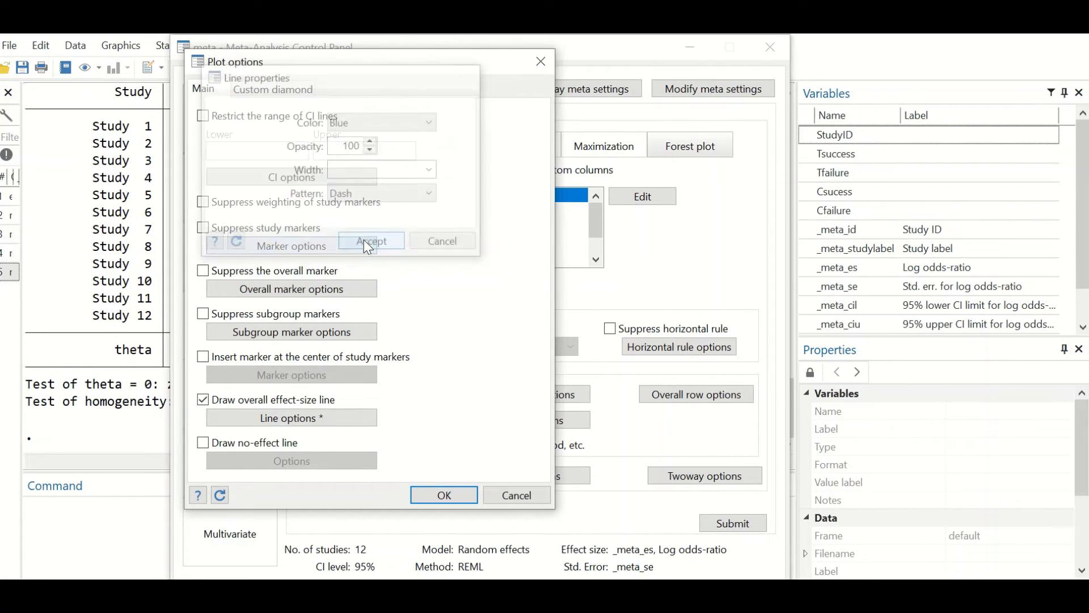
# Add a no-effect line to the forest plot in red with a dash pattern and apply the plot options.
pyautogui.click(202, 442)
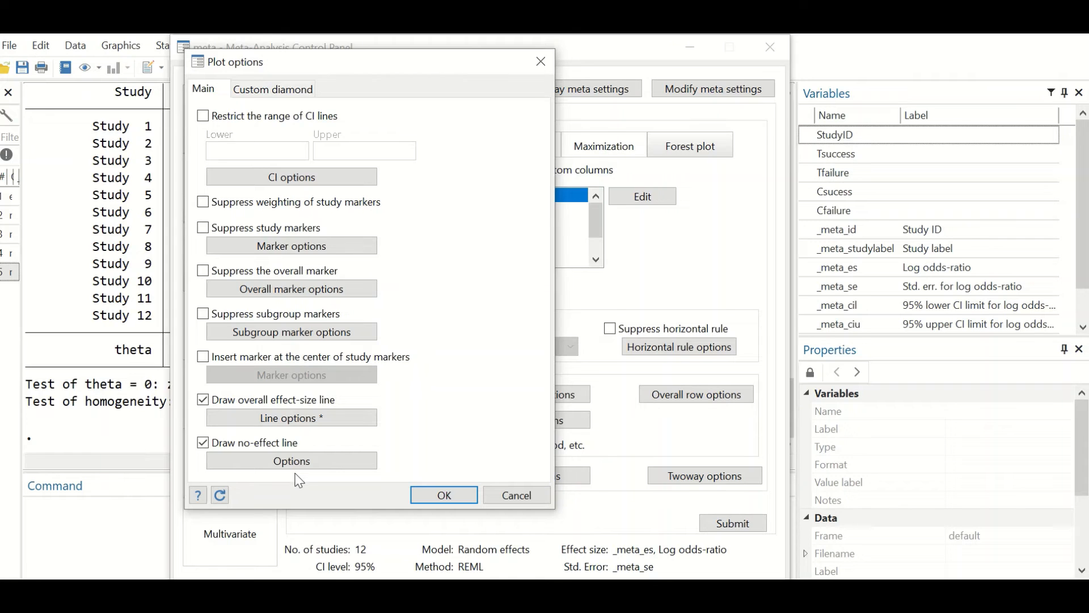
pyautogui.click(307, 463)
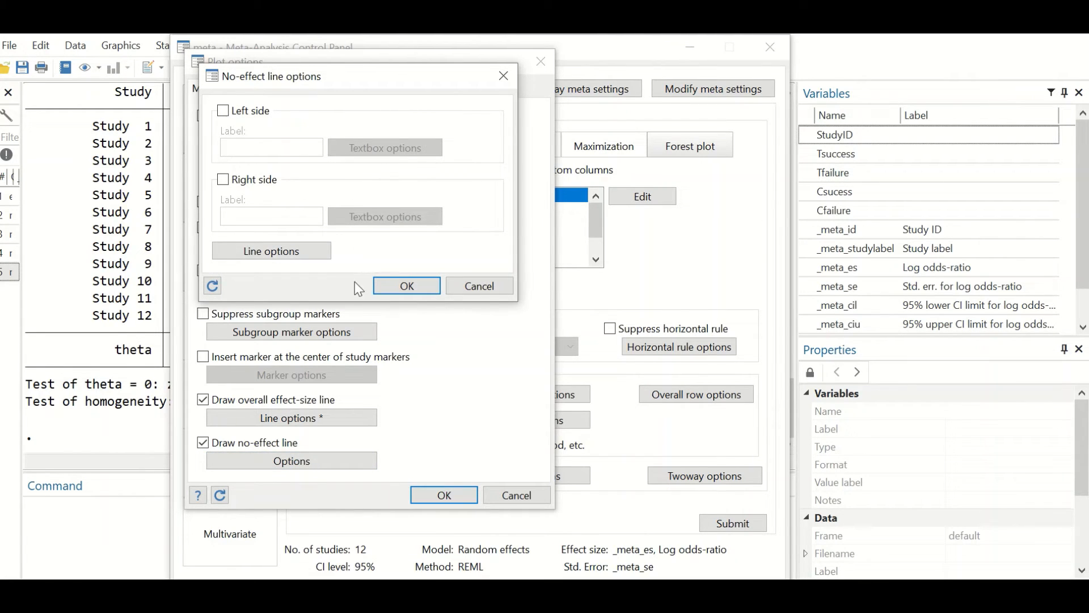
pyautogui.click(304, 253)
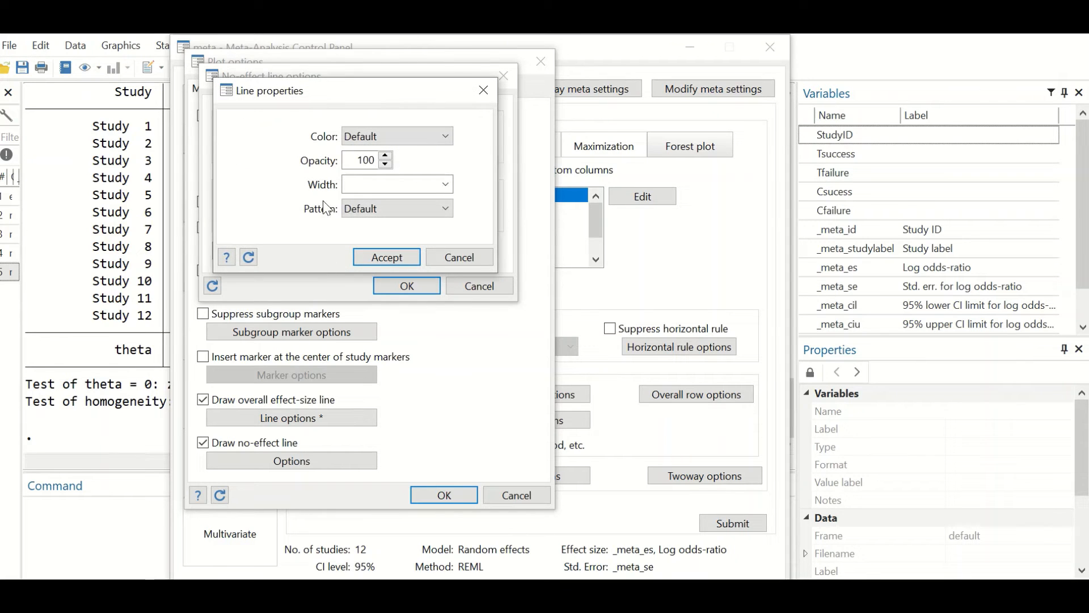
pyautogui.click(382, 131)
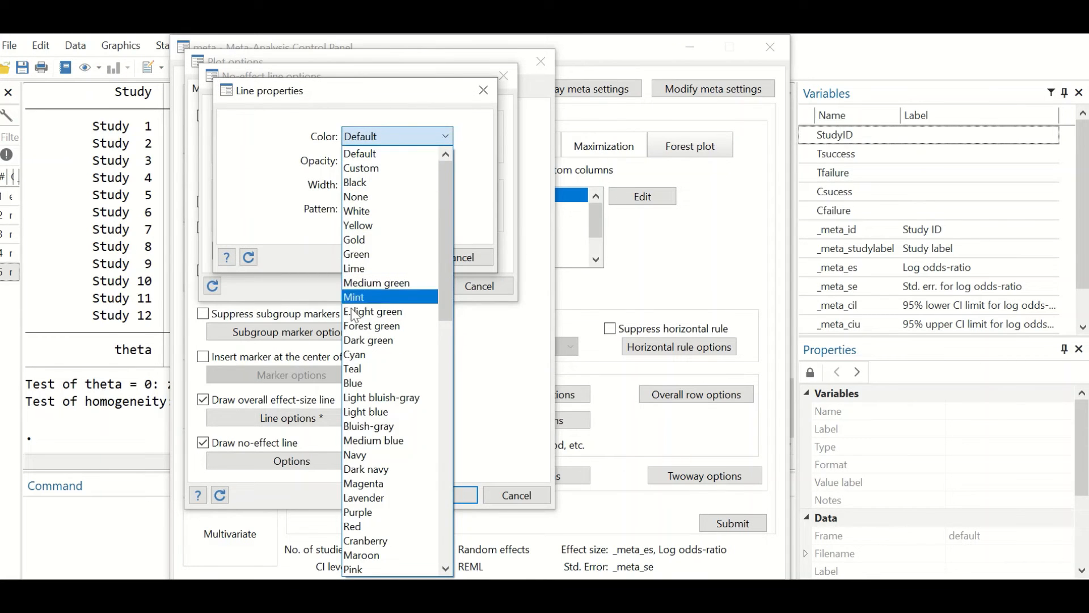
pyautogui.click(360, 528)
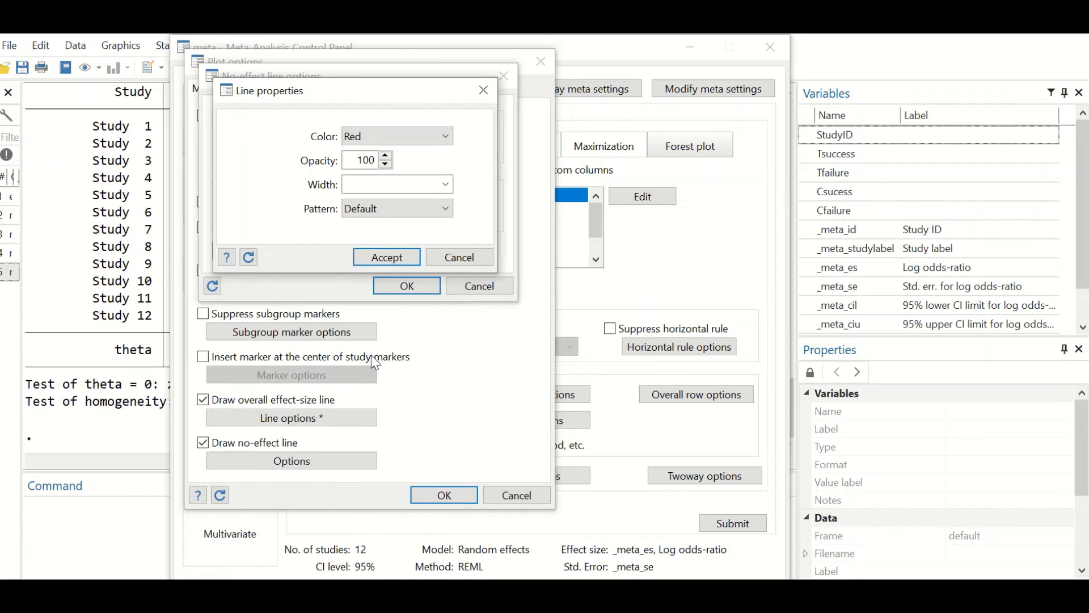
pyautogui.click(392, 208)
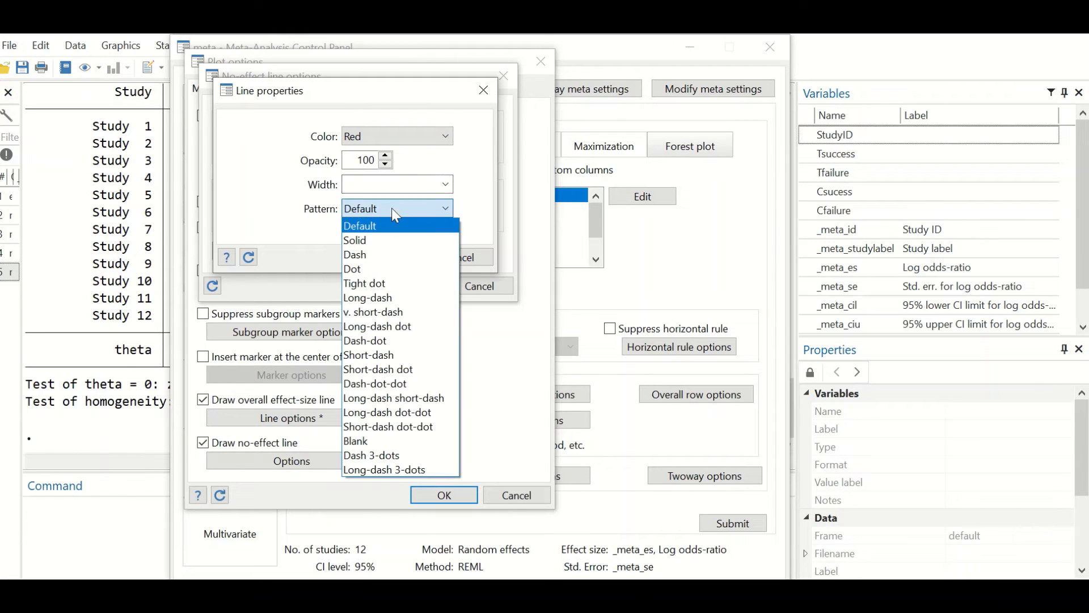
pyautogui.click(390, 260)
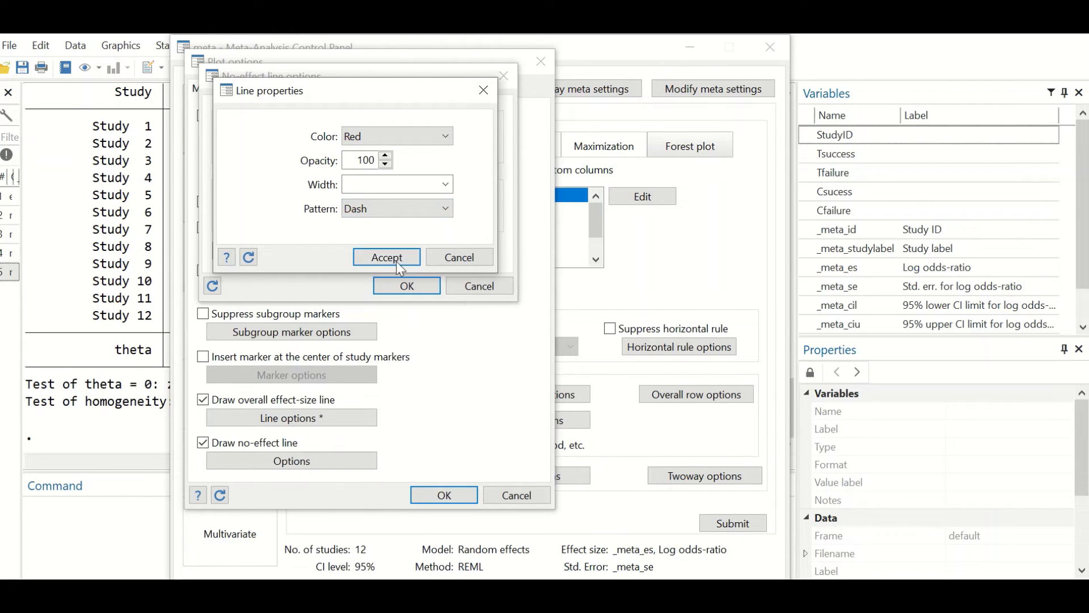
pyautogui.click(397, 261)
pyautogui.click(408, 286)
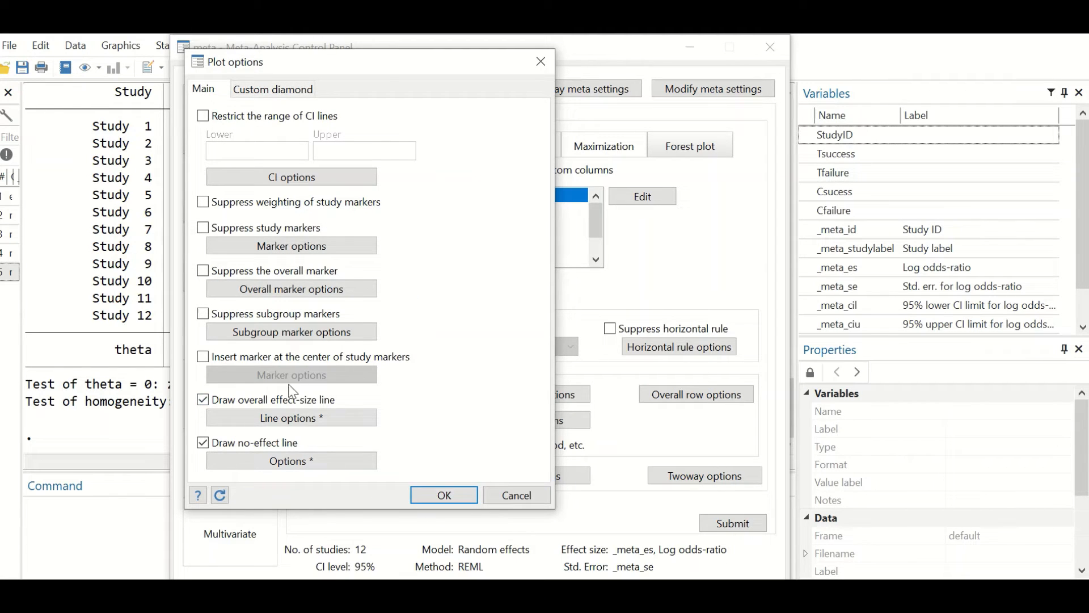
pyautogui.click(441, 496)
# Check the forest plot's test and twoway options without changing them, and submit the forest plot.
pyautogui.click(543, 479)
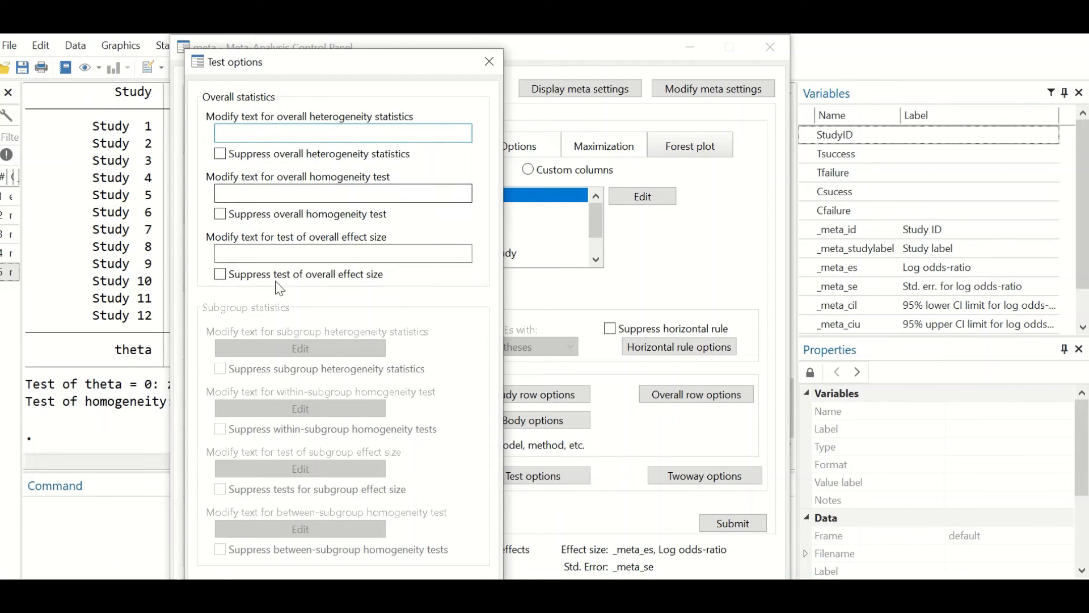
pyautogui.click(489, 61)
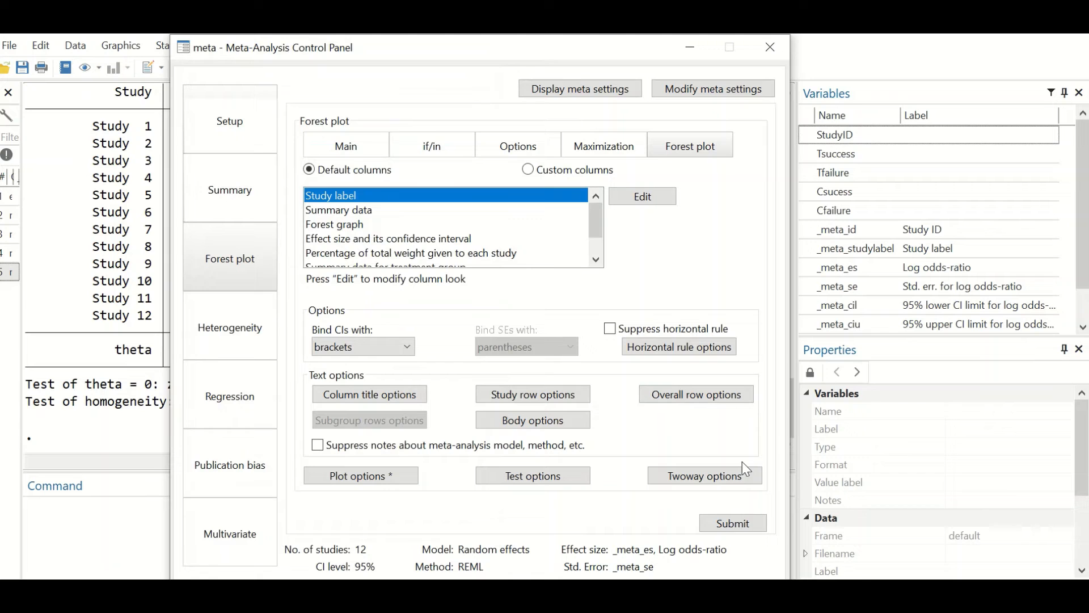
pyautogui.click(692, 481)
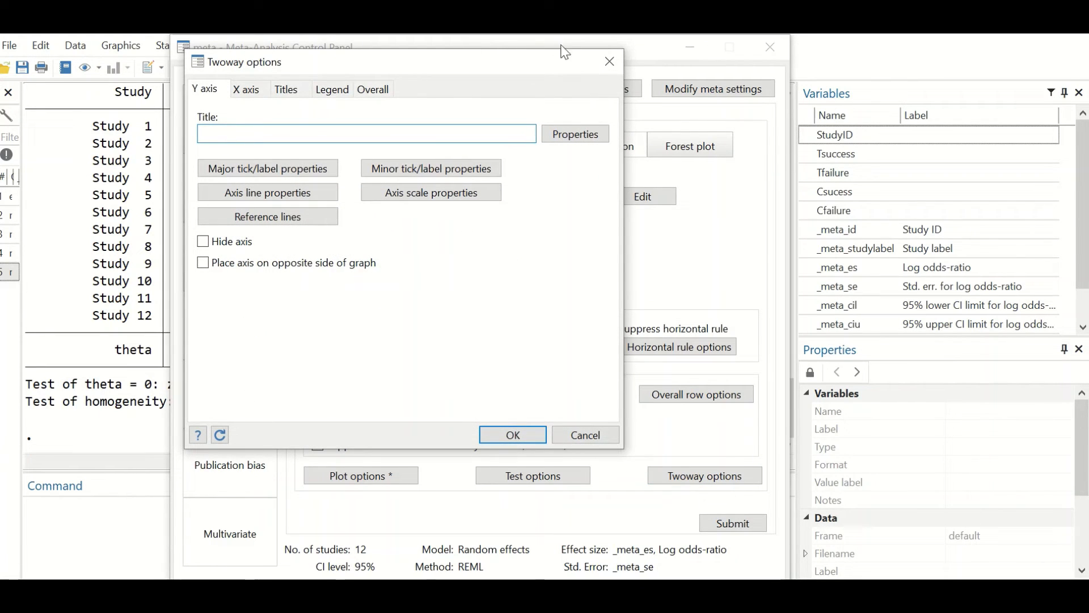
pyautogui.click(610, 62)
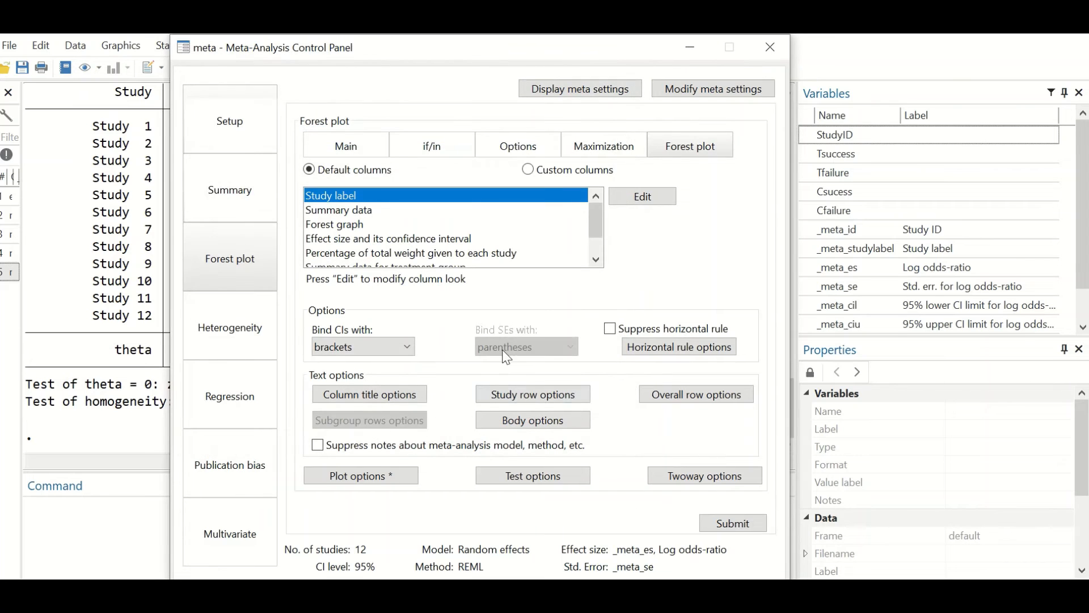
pyautogui.click(739, 526)
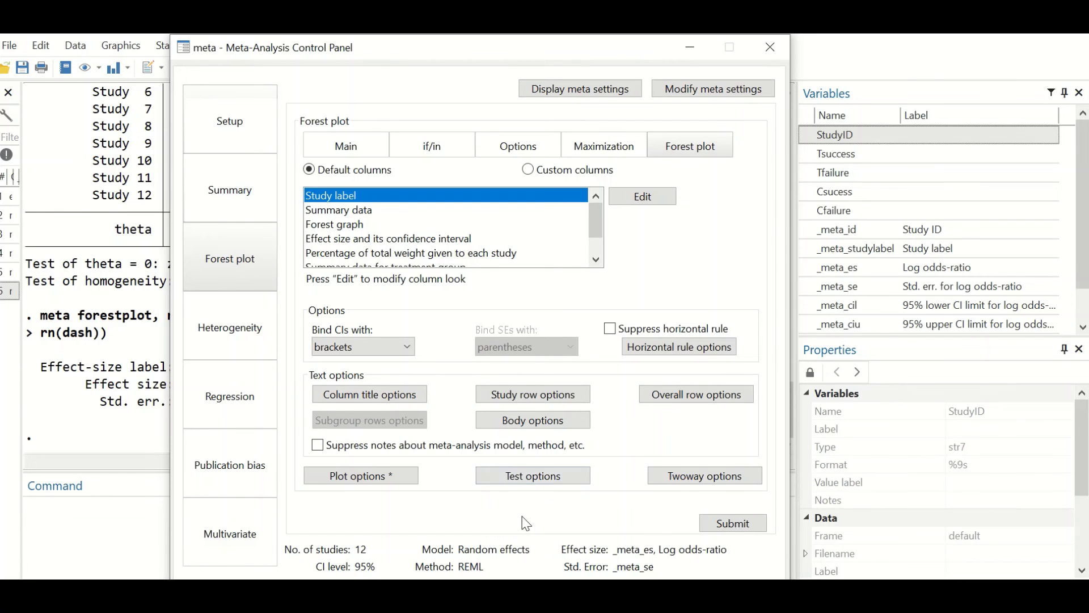
# Produce a Galbraith plot for heterogeneity using the random effects model with the restricted maximum-likelihood method, and close the graph.
pyautogui.click(232, 342)
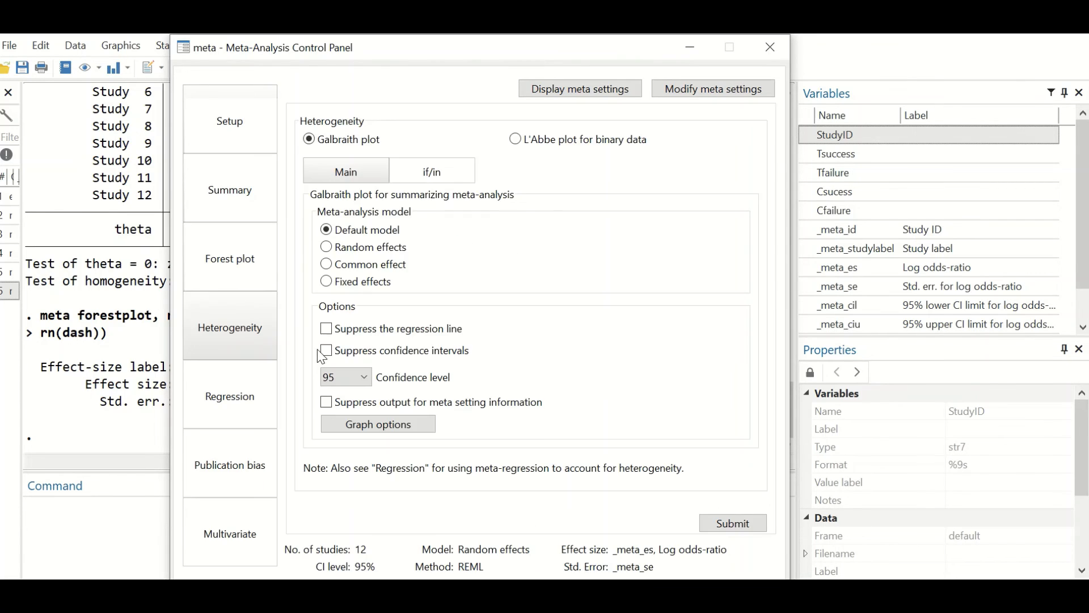
pyautogui.click(343, 248)
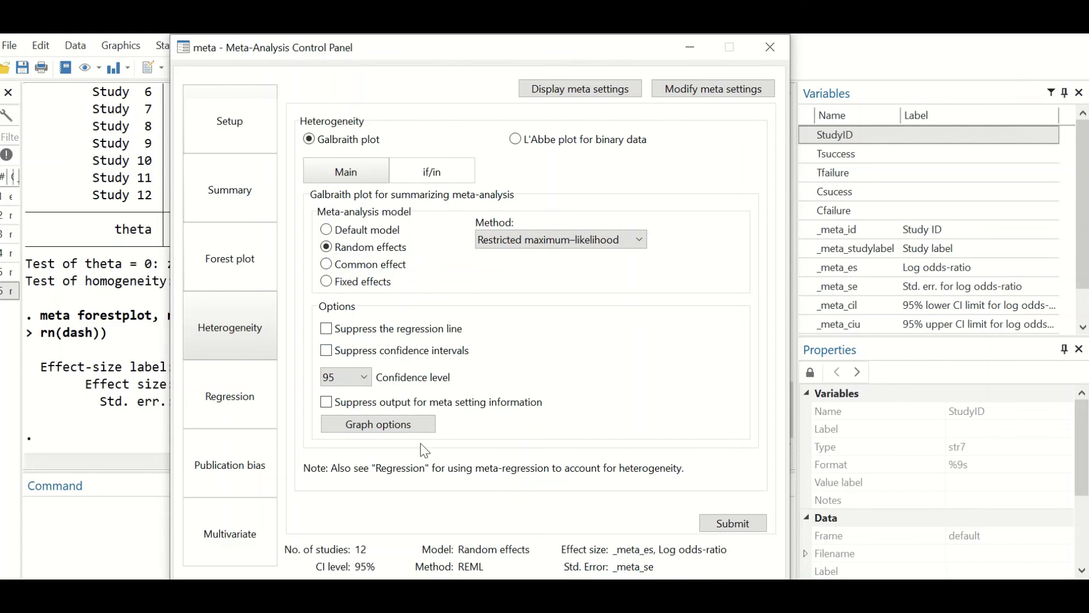
pyautogui.click(726, 520)
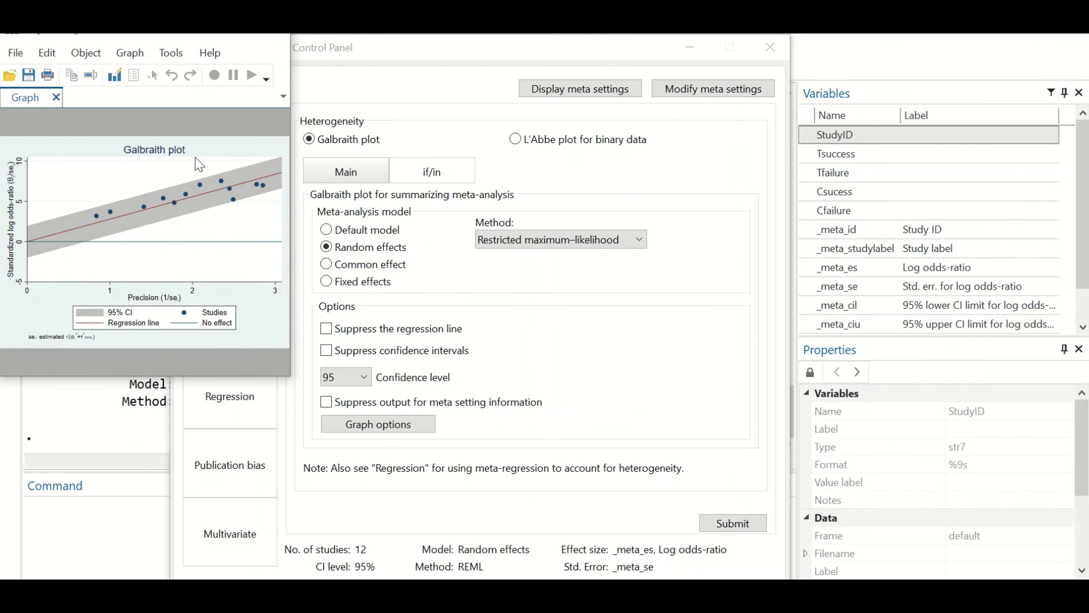
pyautogui.click(282, 36)
# Check the funnel plot's settings for publication bias and submit a standard funnel plot with standard error as the y-axis metric.
pyautogui.click(216, 409)
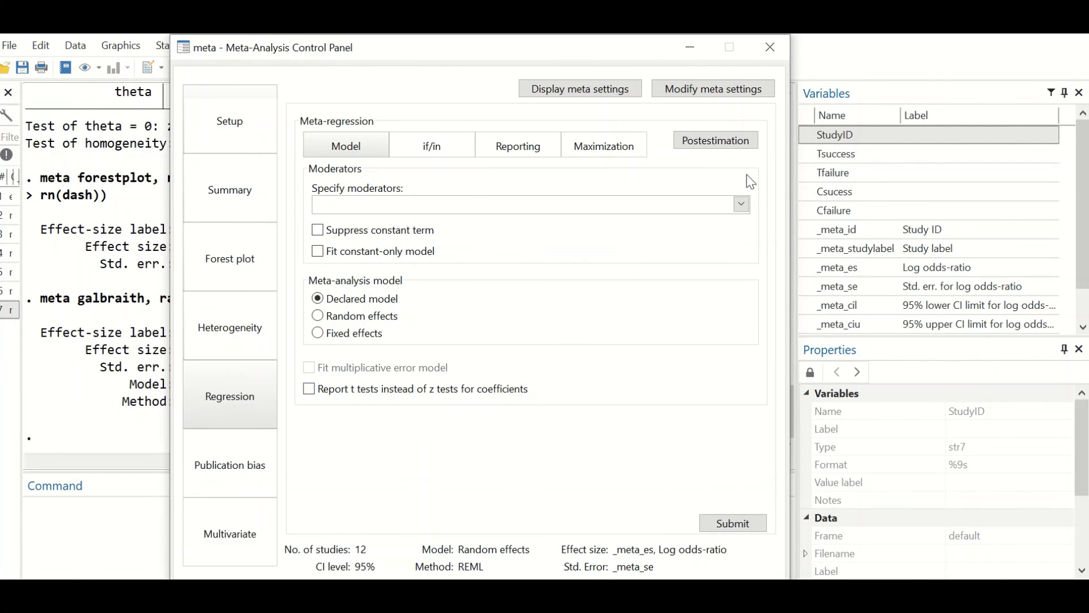
pyautogui.click(228, 471)
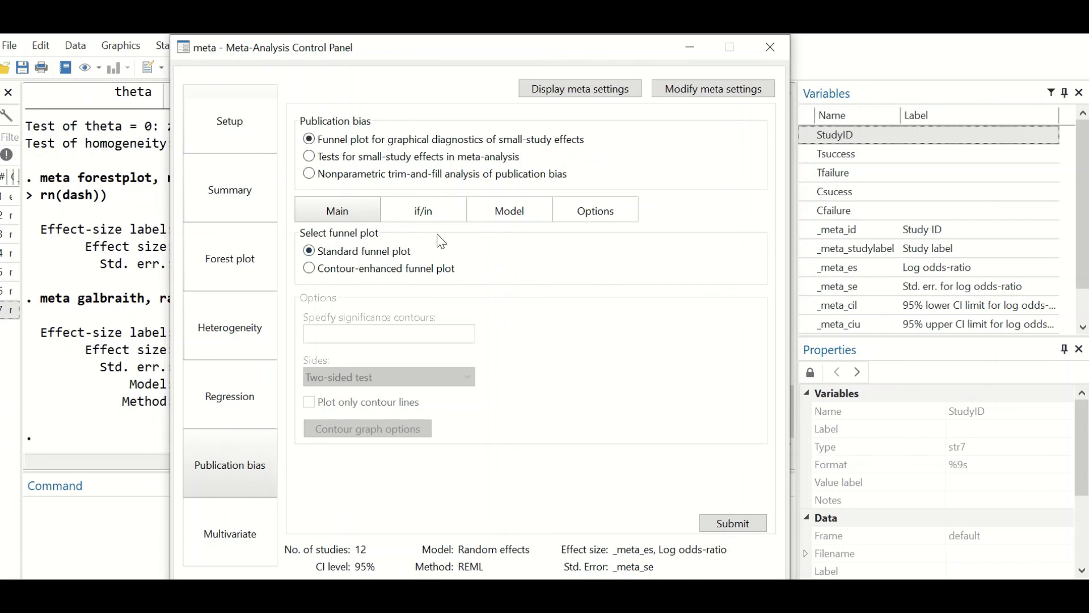
pyautogui.click(430, 218)
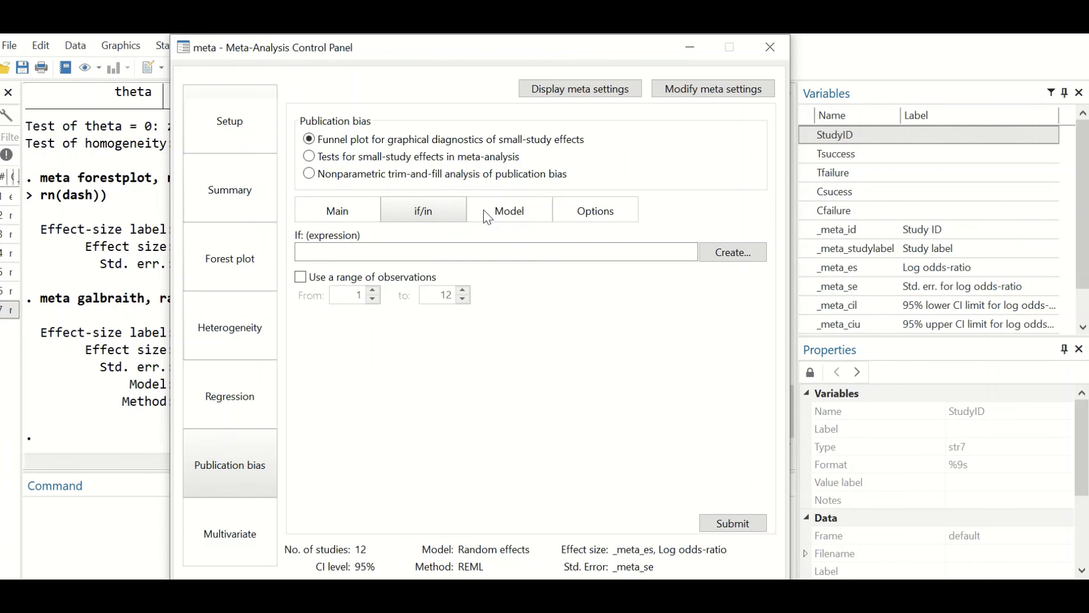
pyautogui.click(499, 215)
pyautogui.click(350, 269)
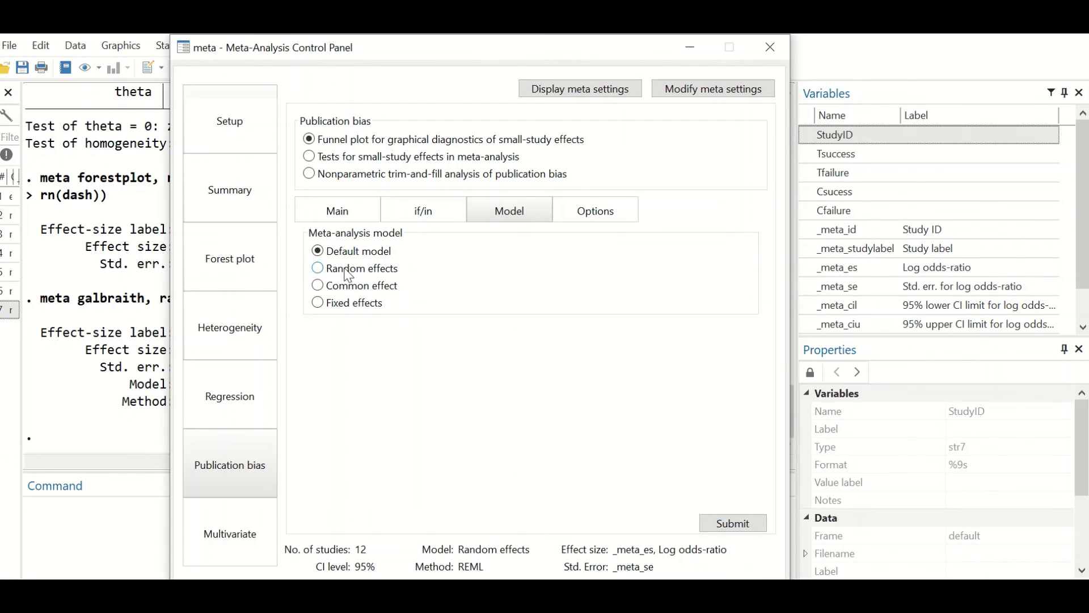
pyautogui.click(610, 215)
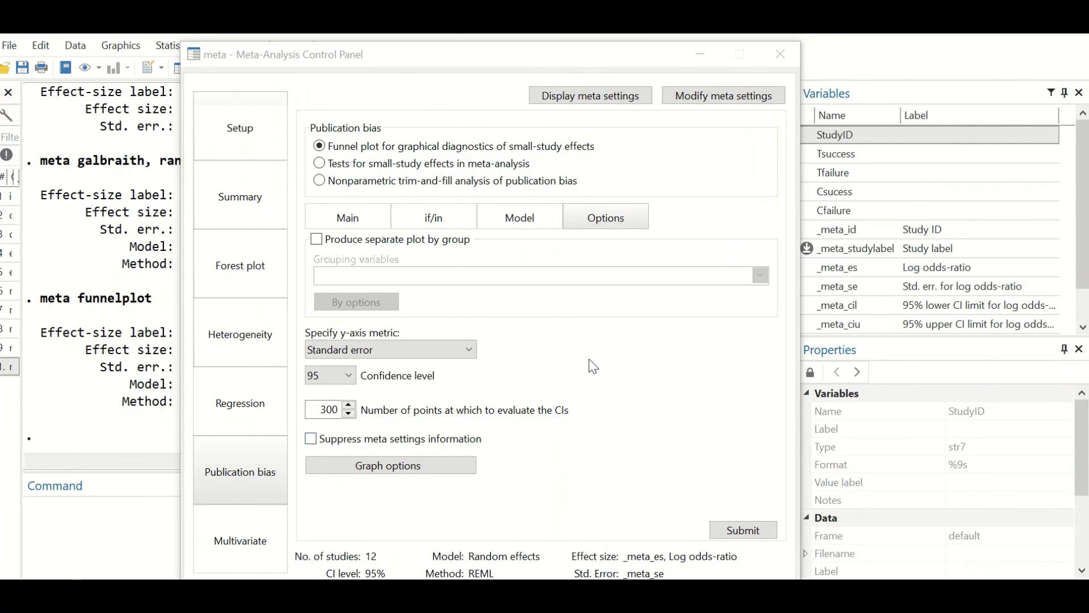
pyautogui.click(462, 353)
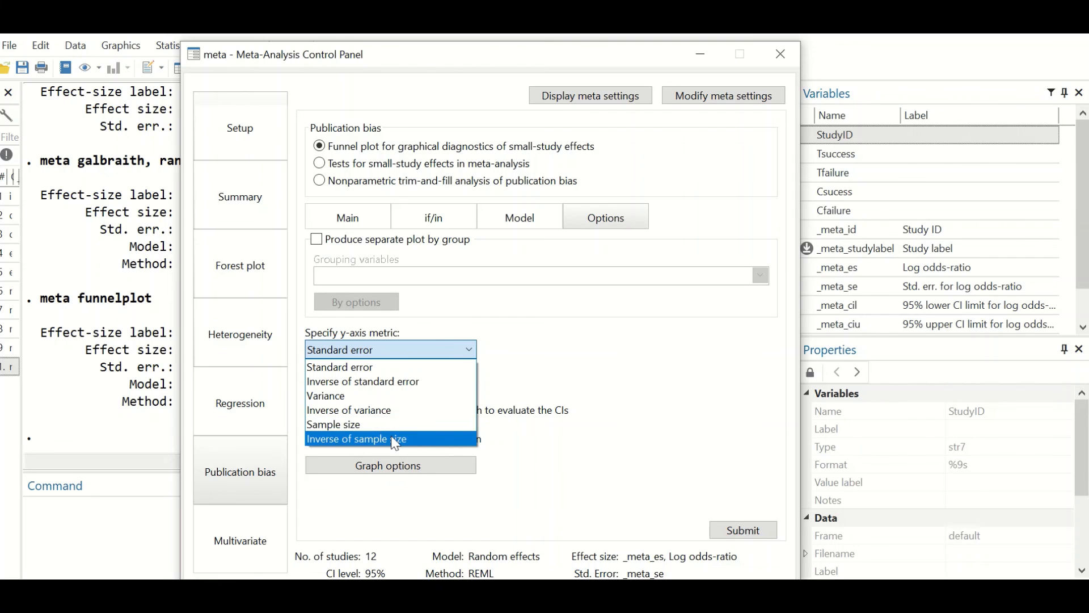
pyautogui.click(397, 368)
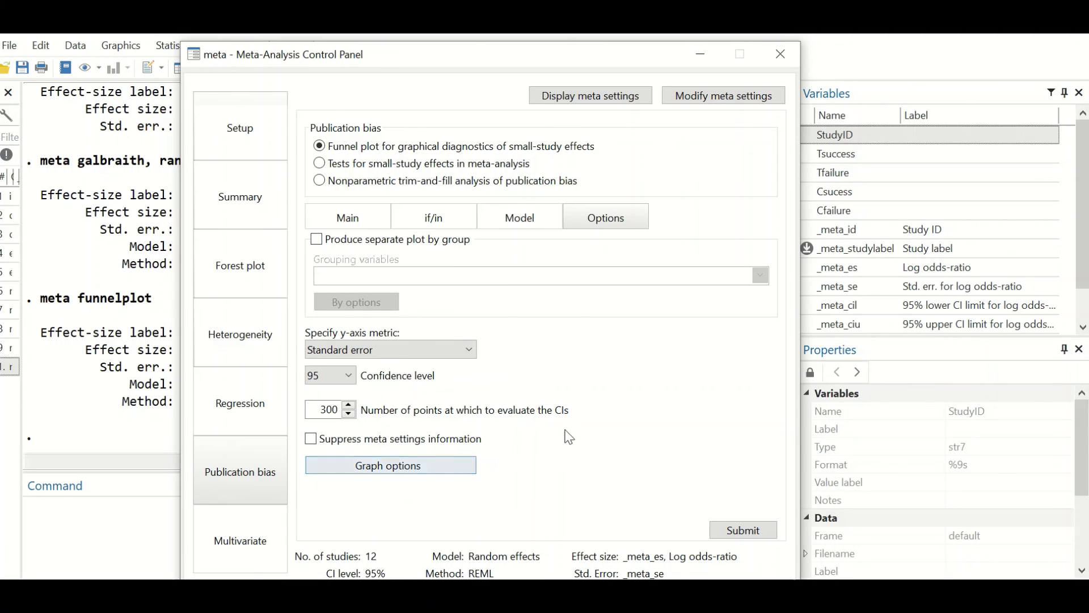
pyautogui.click(737, 531)
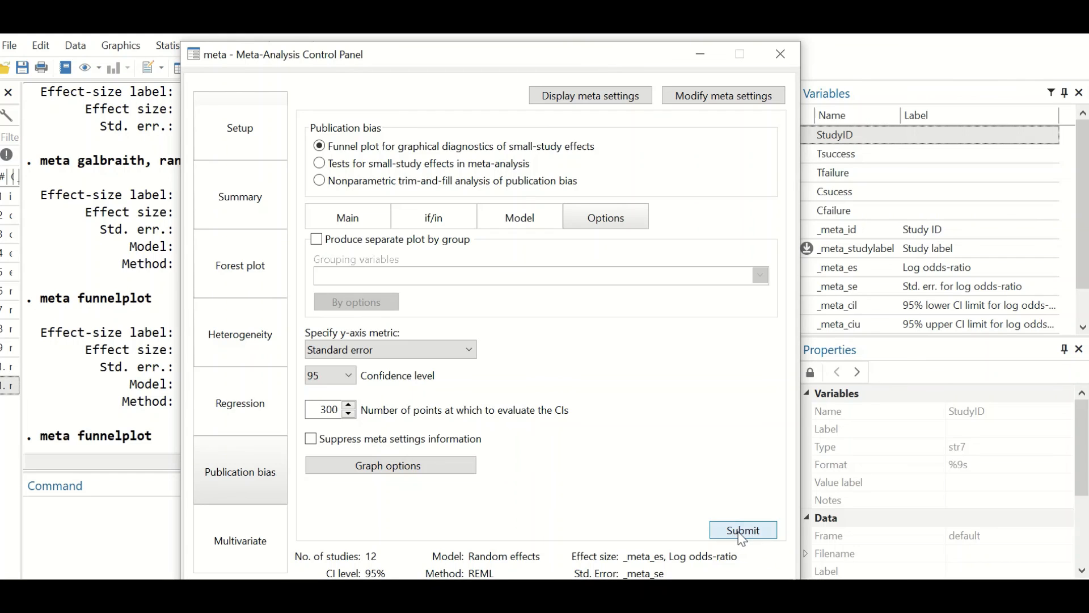